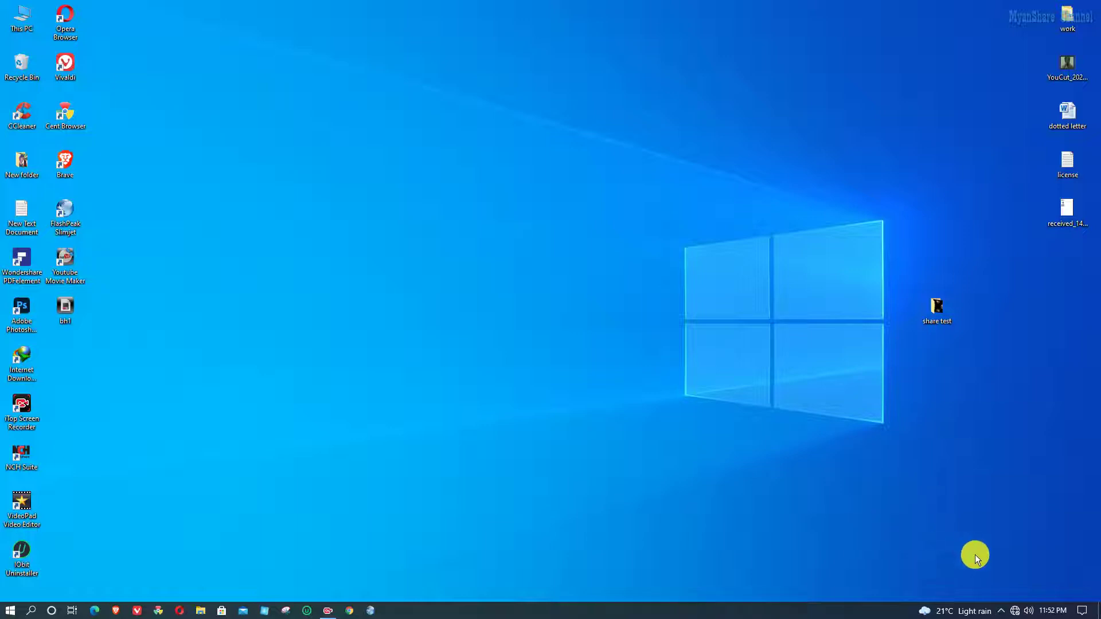
# Open the network adapter list from the Ethernet page of the Network & Internet settings
pyautogui.rightClick(1015, 614)
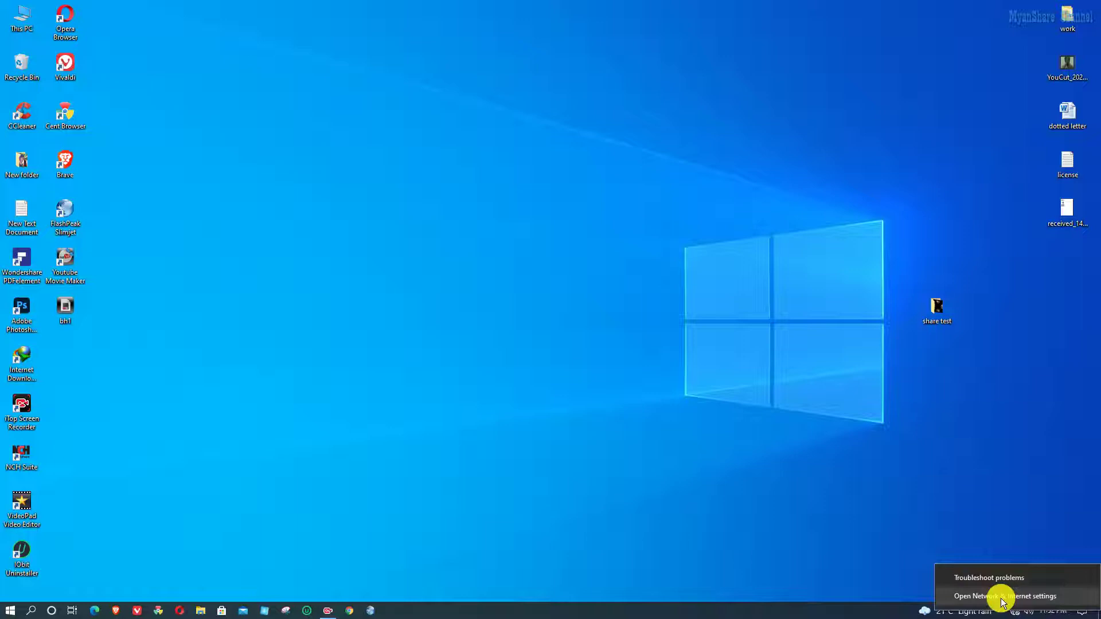
pyautogui.click(1002, 597)
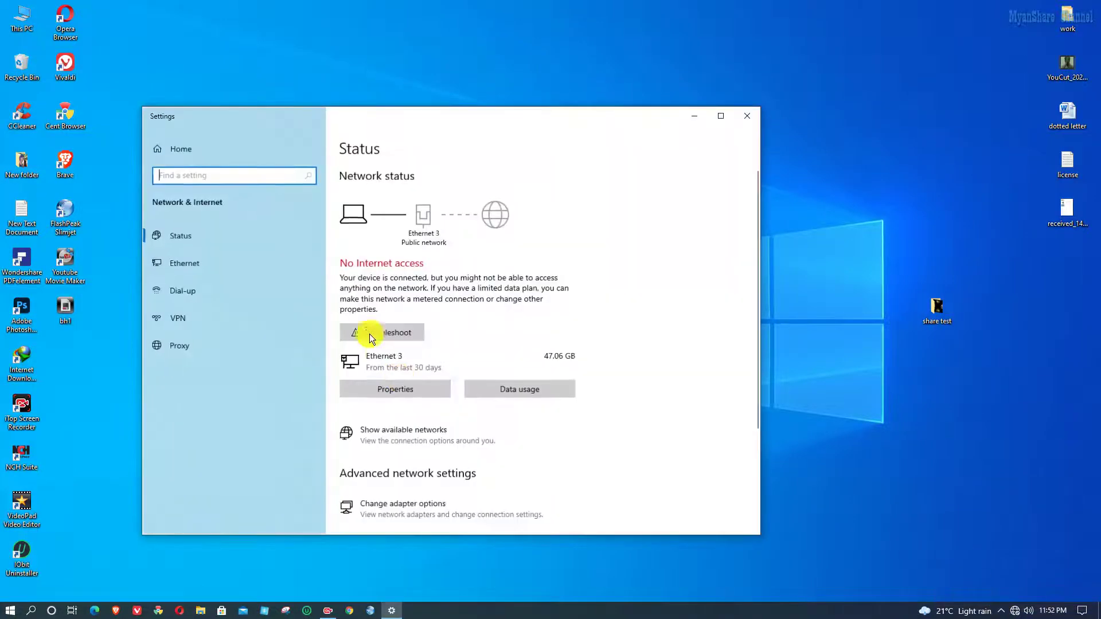
pyautogui.click(246, 267)
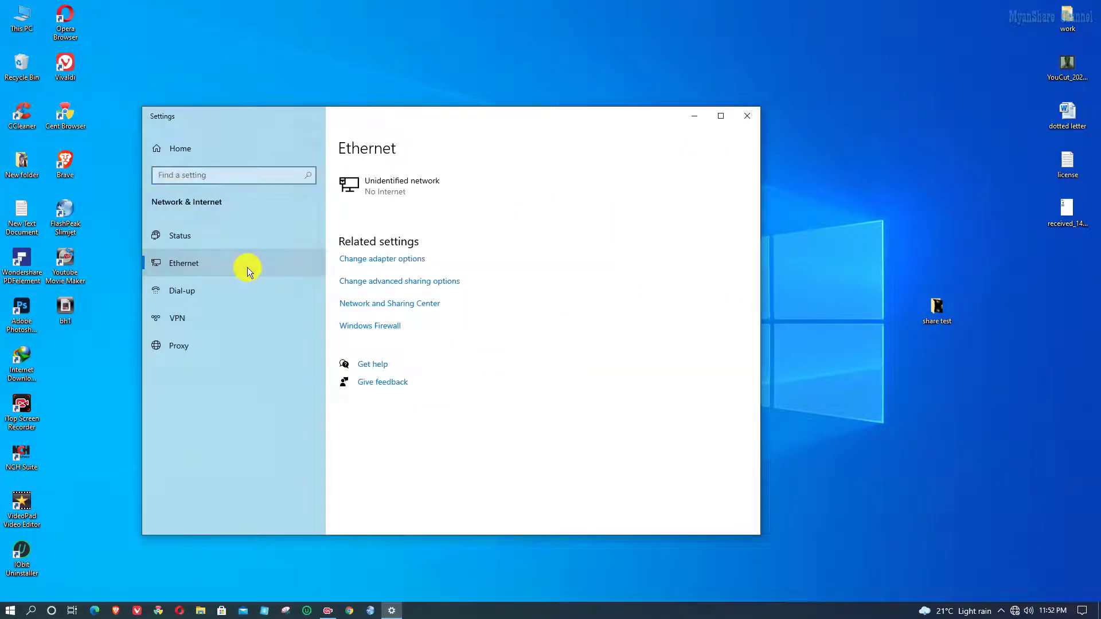
pyautogui.click(388, 260)
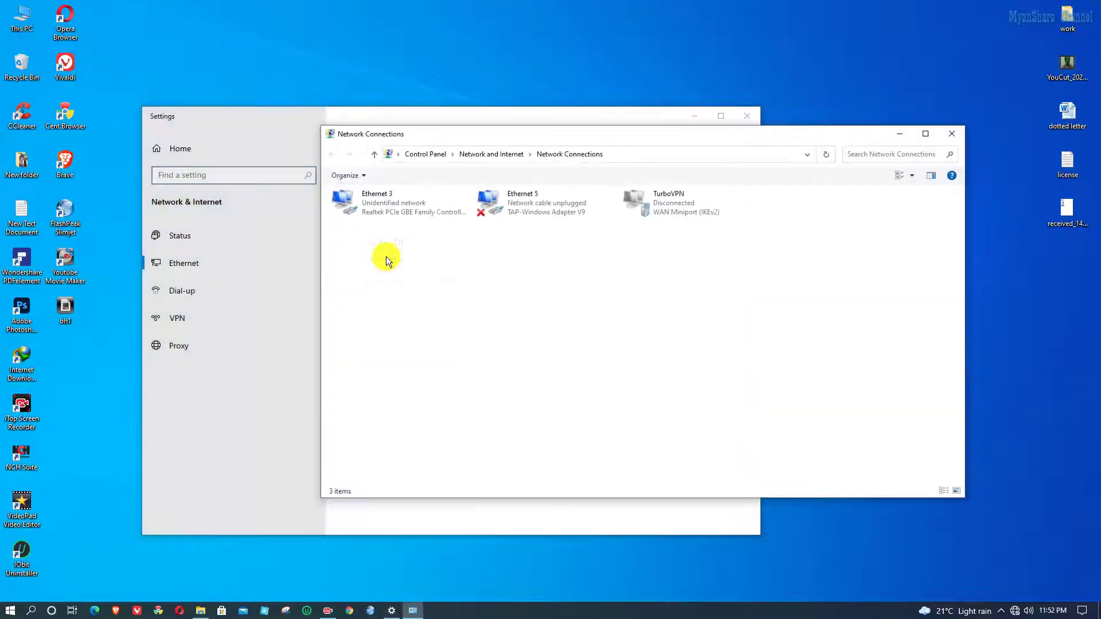
# Open the Internet Protocol Version 4 (TCP/IPv4) properties of the Ethernet 3 adapter
pyautogui.rightClick(408, 199)
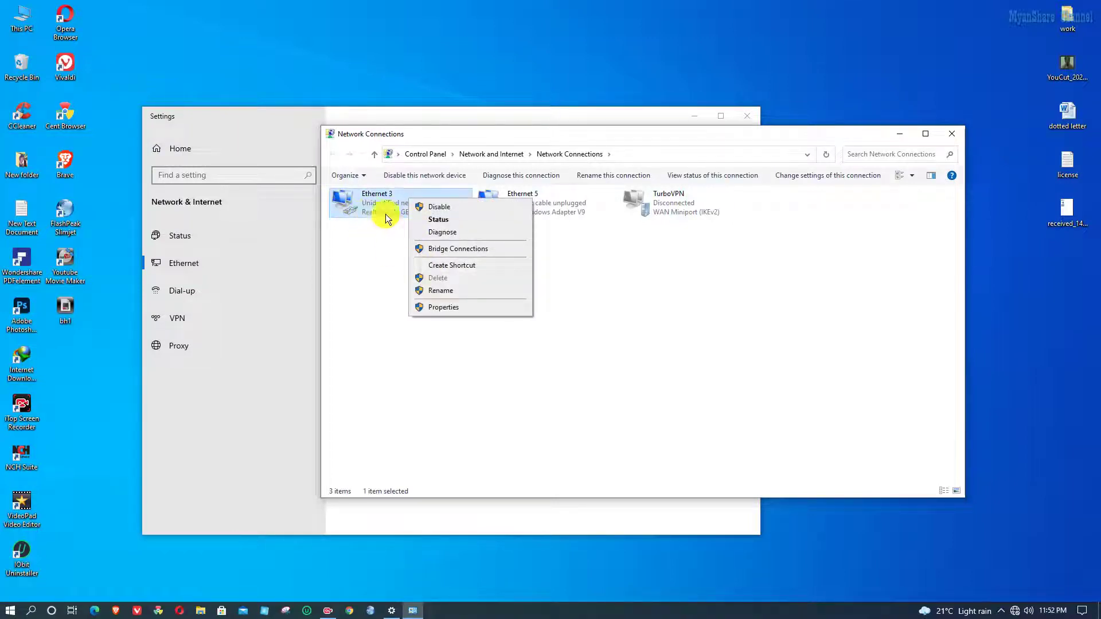
pyautogui.click(443, 309)
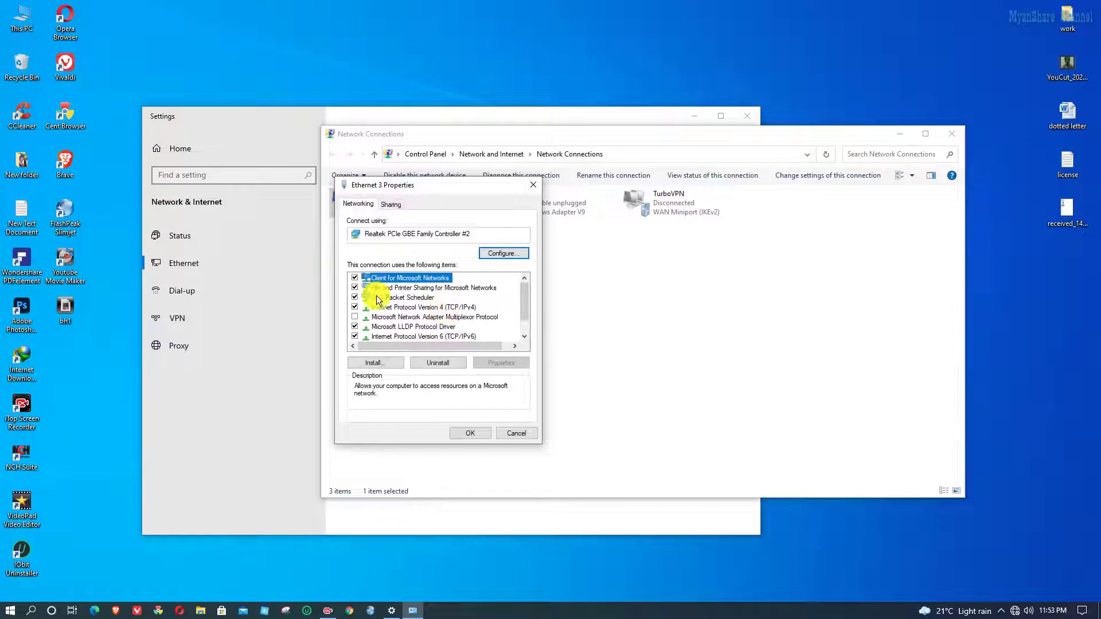
pyautogui.click(446, 308)
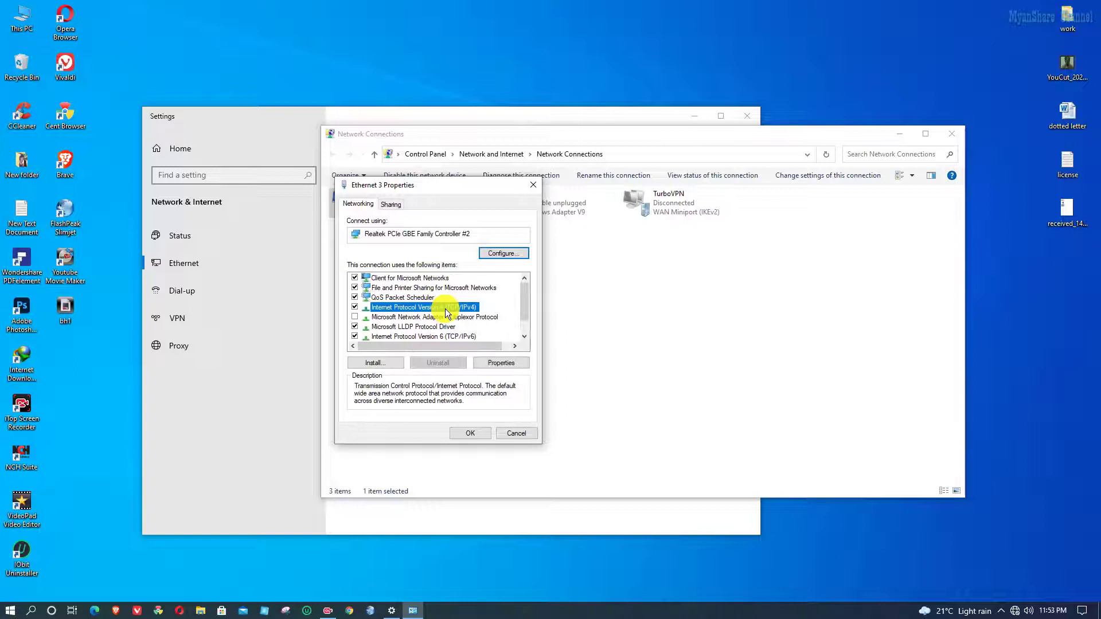
pyautogui.click(503, 363)
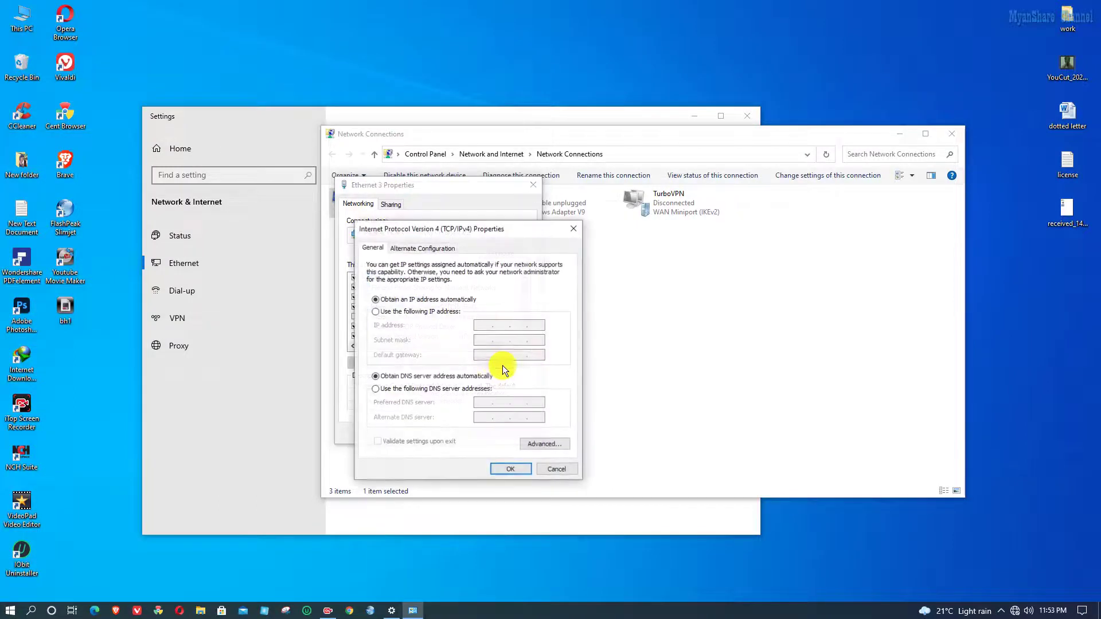
# Assign Ethernet 3 the static IP address 192.168.1.5 with subnet mask 255.255.255.0 and apply the adapter settings
pyautogui.click(375, 312)
pyautogui.click(478, 327)
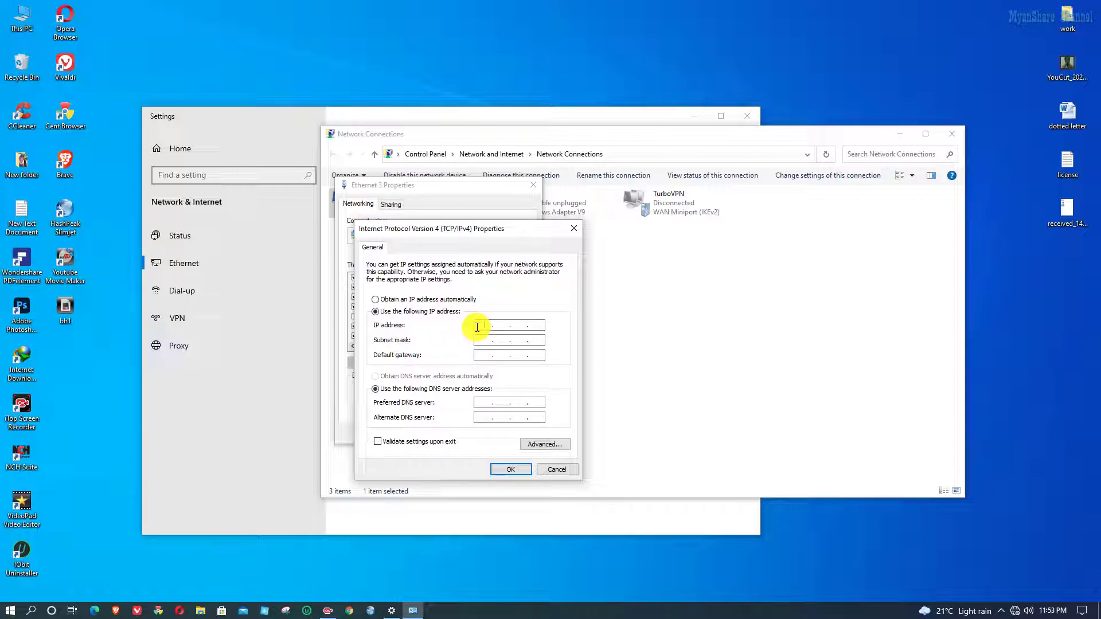
pyautogui.write('192 . 168 . 1 . 5')
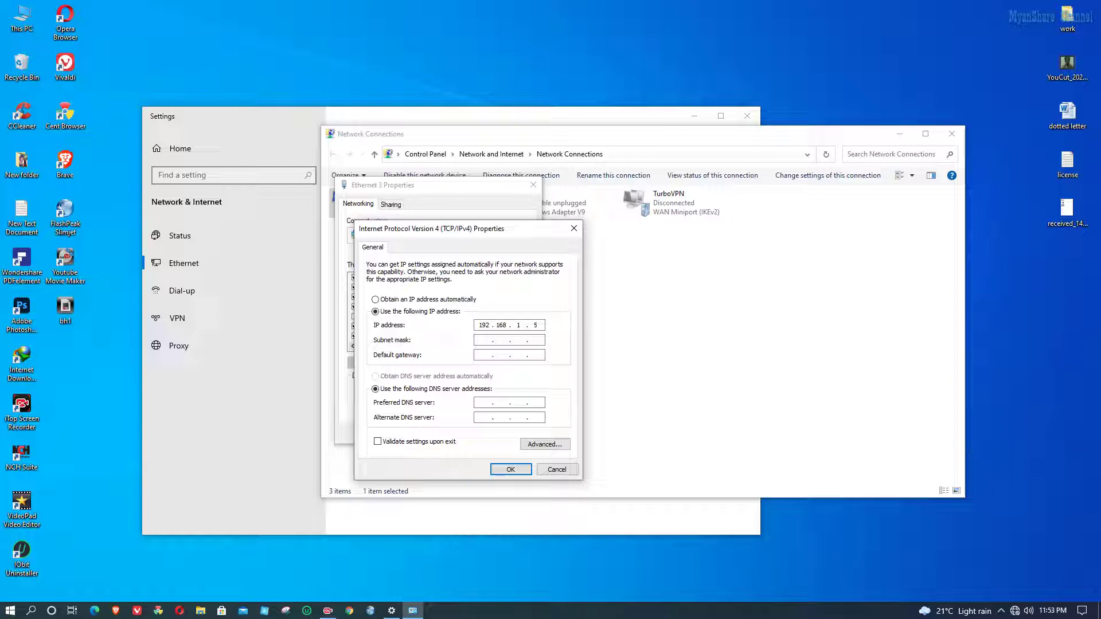
pyautogui.click(479, 341)
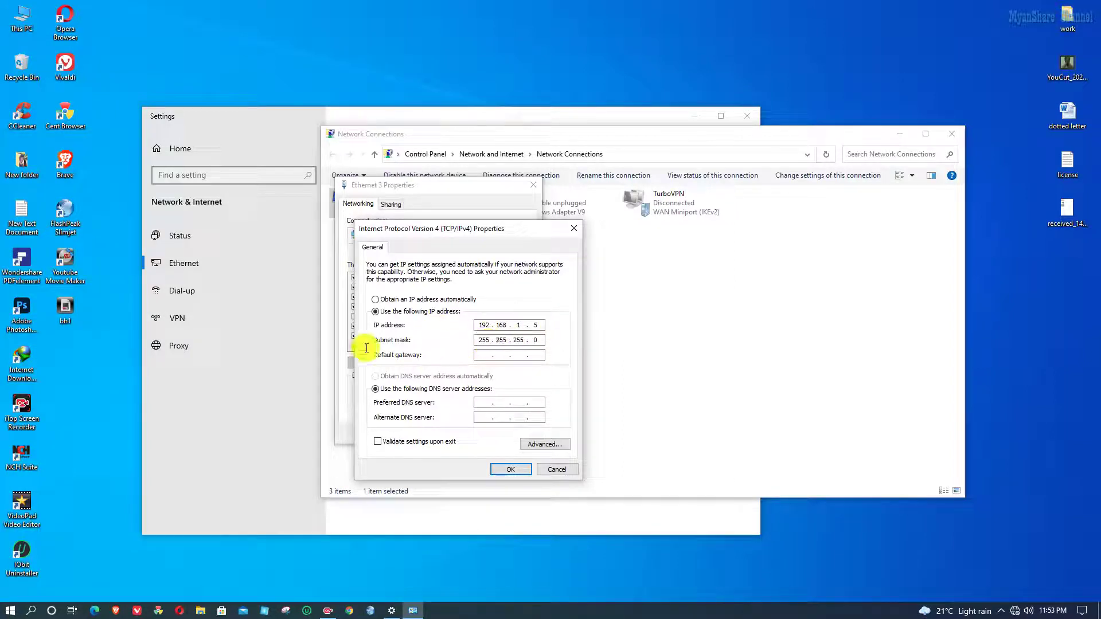
pyautogui.click(506, 470)
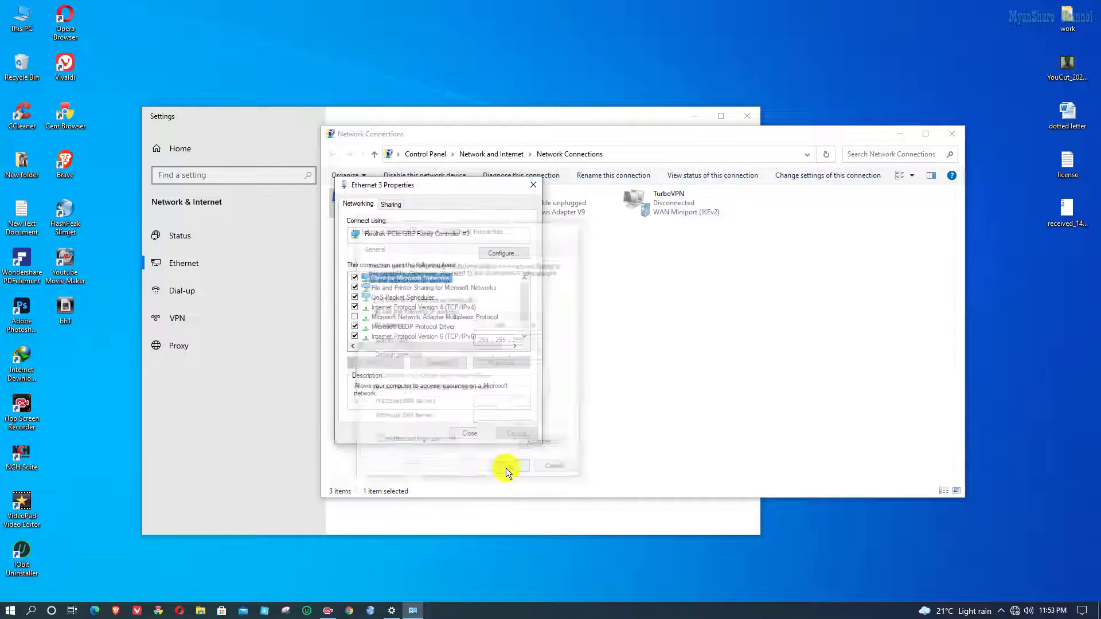
pyautogui.click(469, 433)
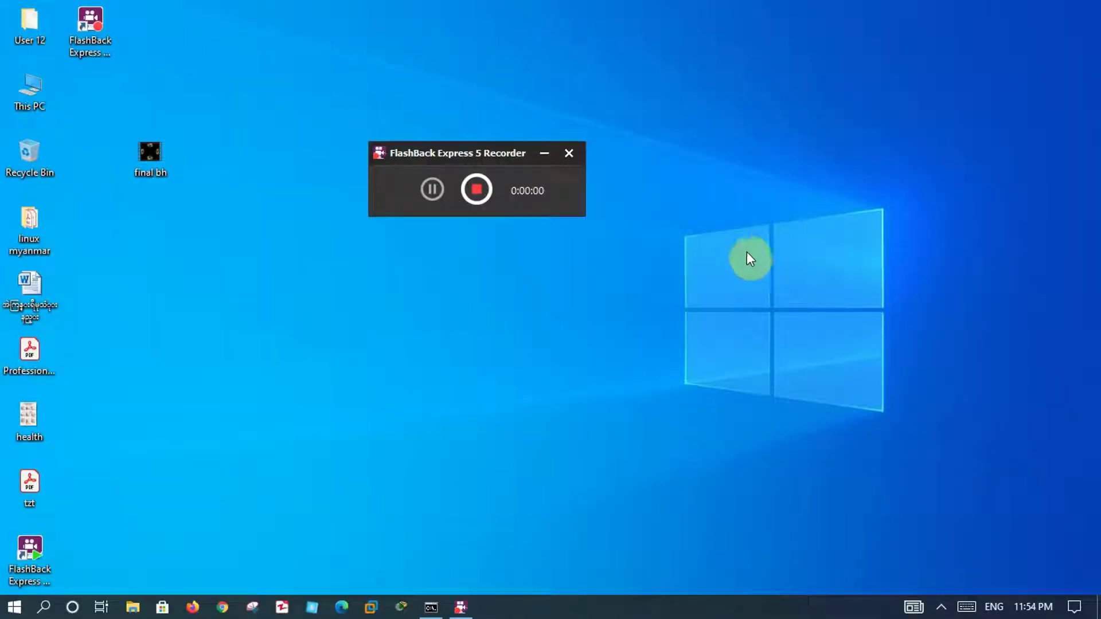
# On the second computer, open the network adapter list from the Ethernet settings and close the Settings window
pyautogui.click(942, 609)
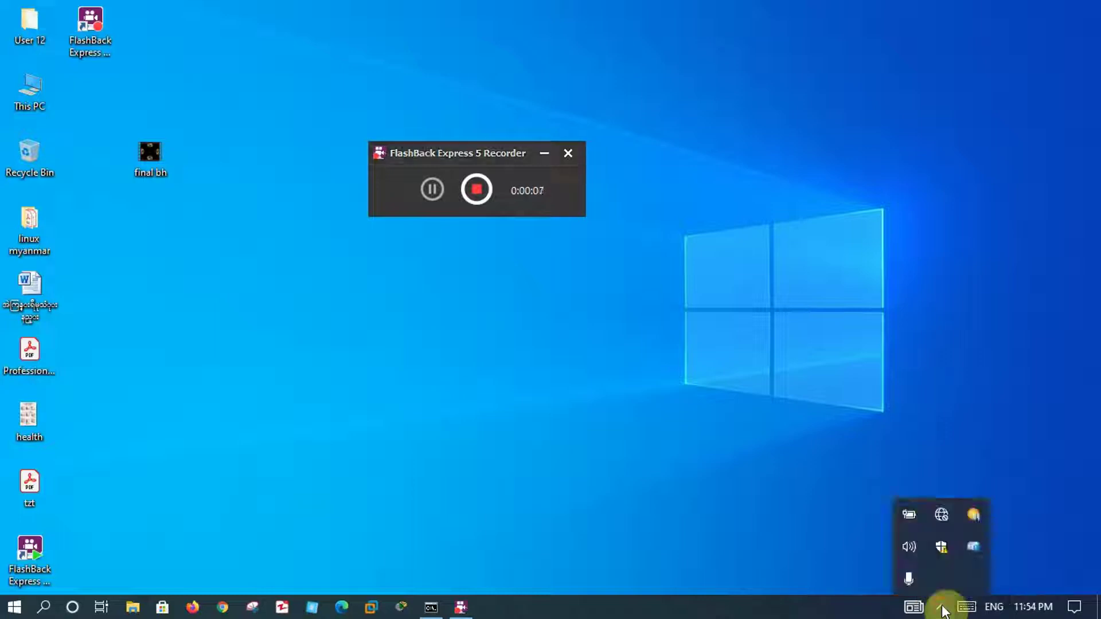
pyautogui.rightClick(936, 523)
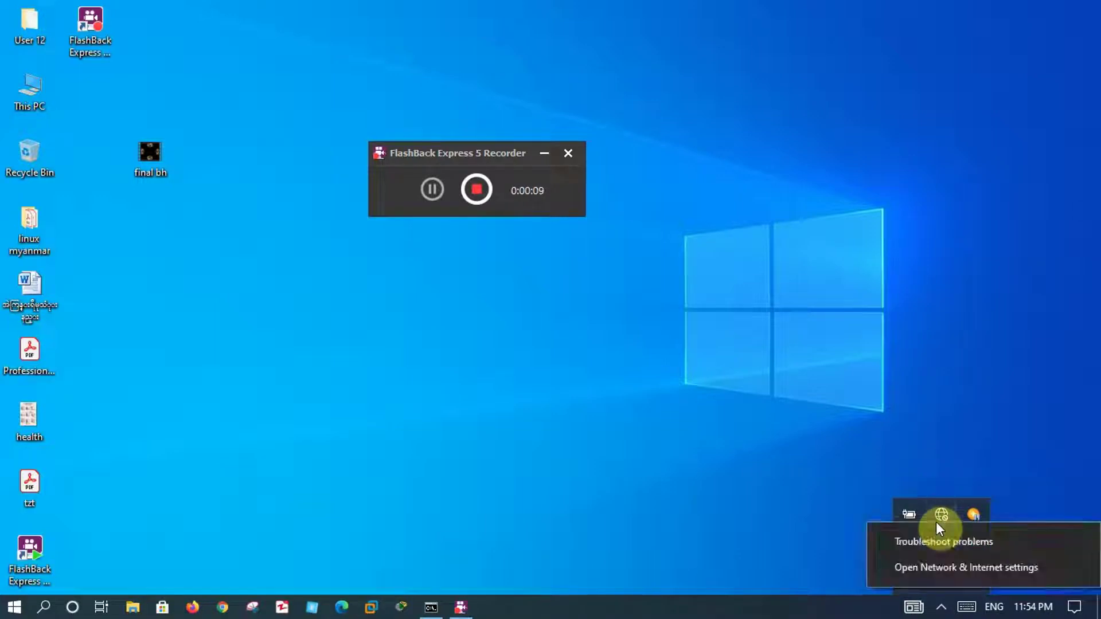
pyautogui.click(929, 566)
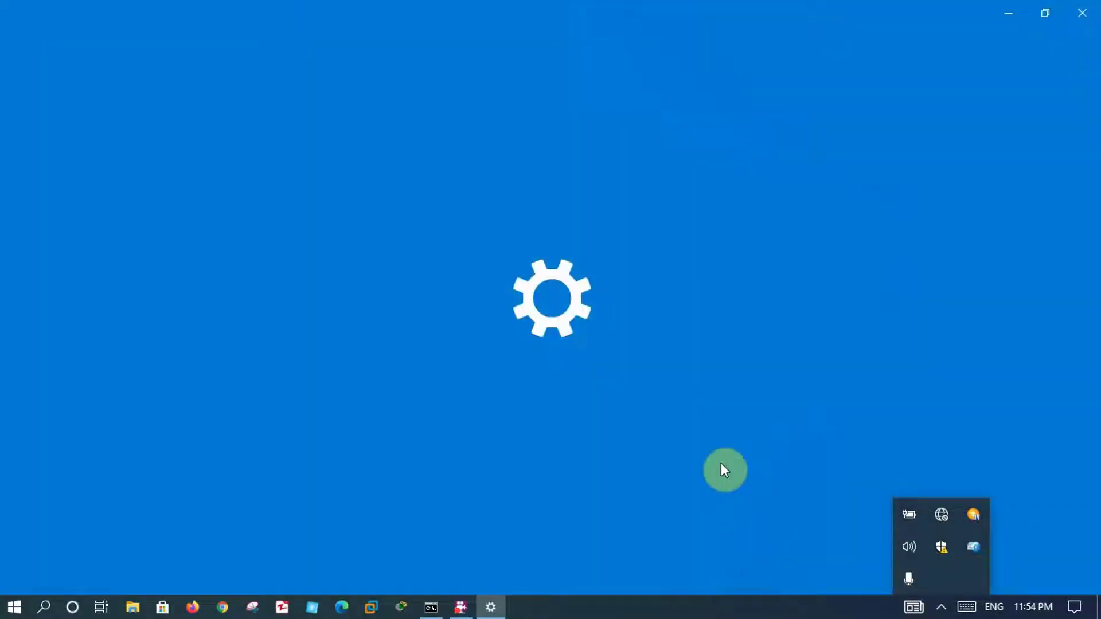
pyautogui.click(60, 261)
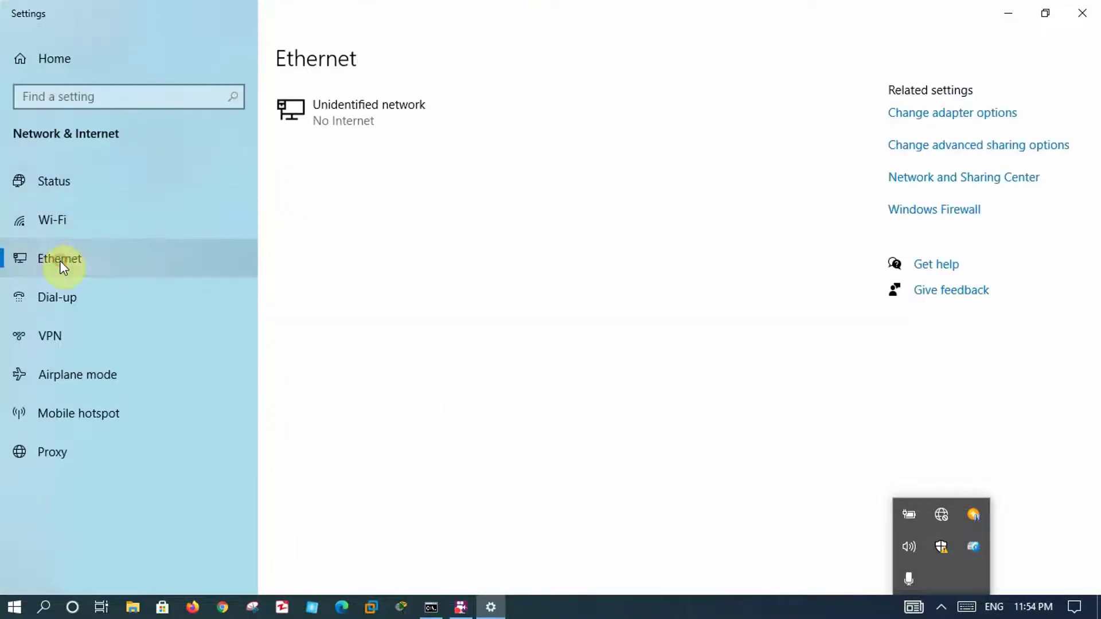
pyautogui.click(935, 114)
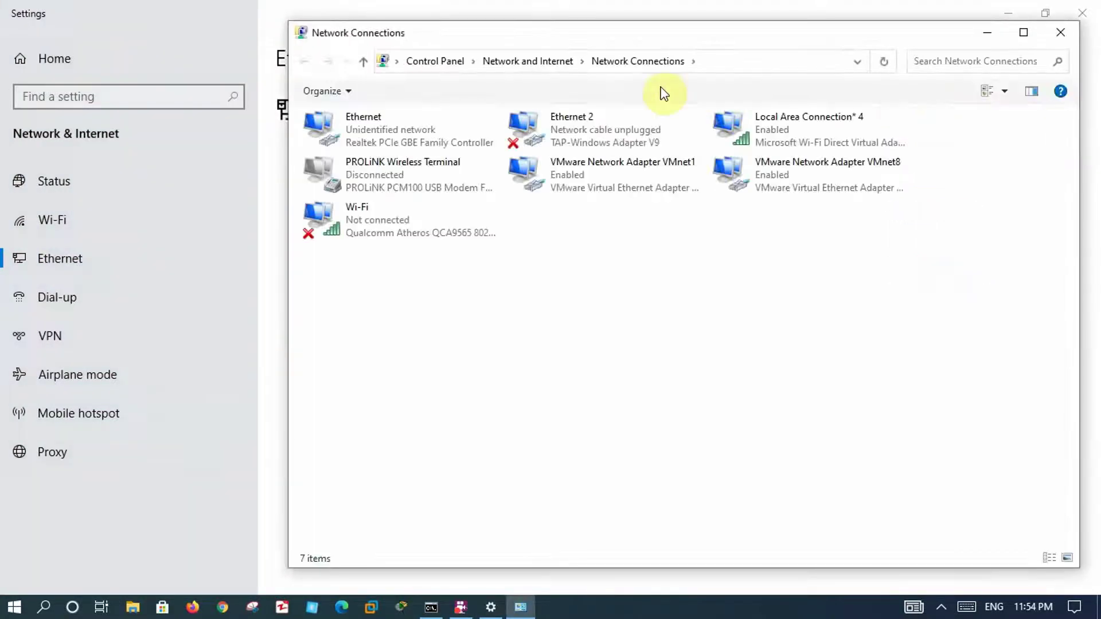
pyautogui.click(1071, 16)
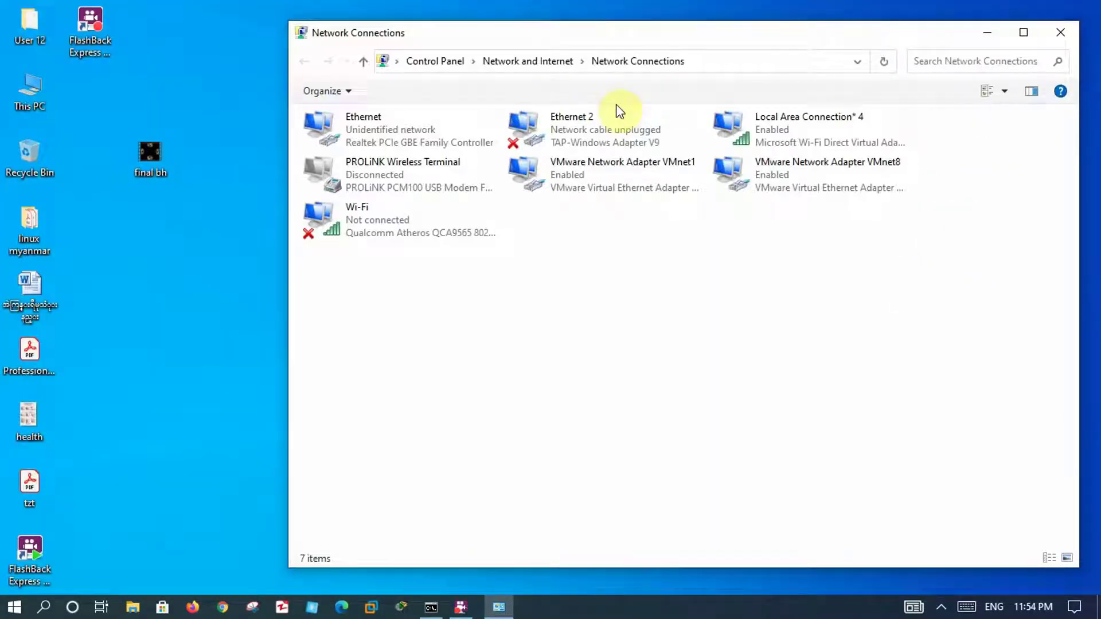
# Open the TCP/IPv4 properties of the Ethernet adapter that uses the Realtek PCIe GBE Family Controller
pyautogui.click(346, 134)
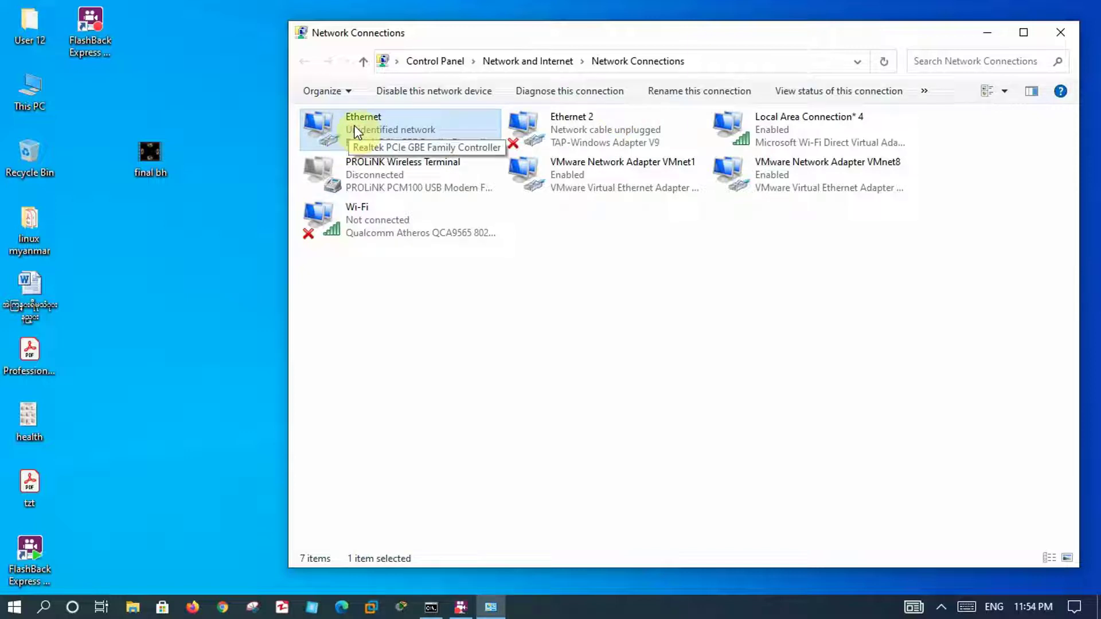
pyautogui.rightClick(354, 131)
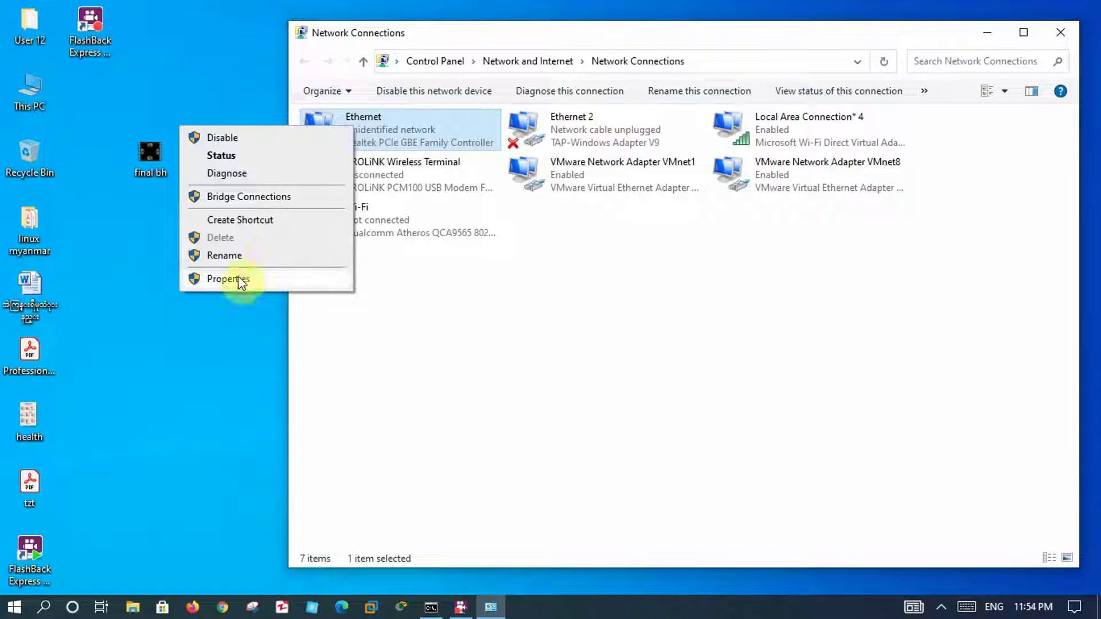
pyautogui.click(238, 279)
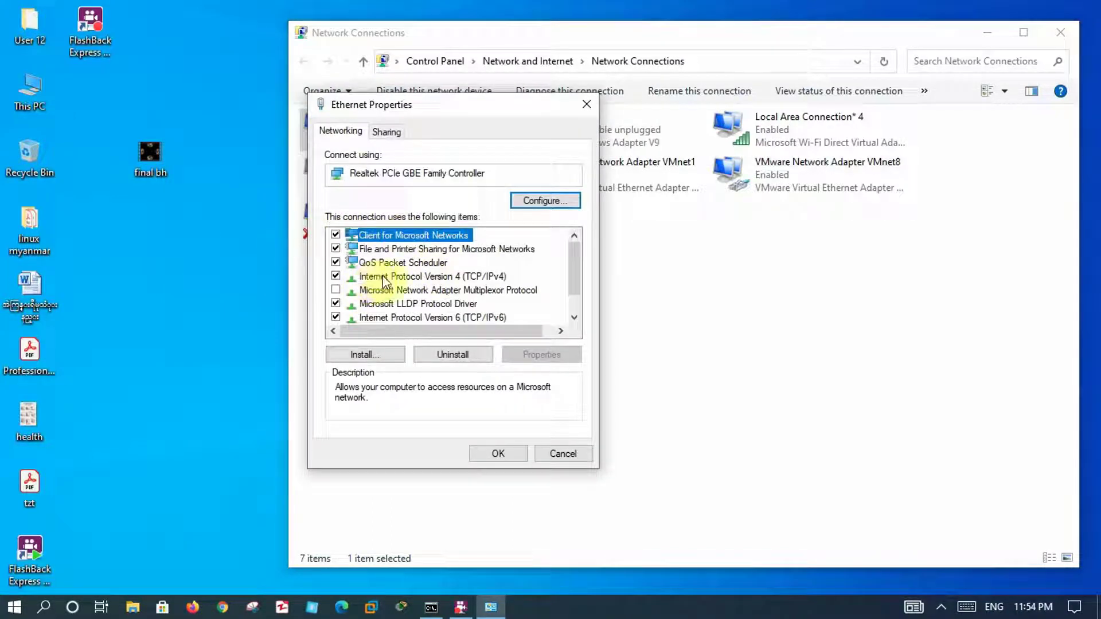
pyautogui.click(444, 278)
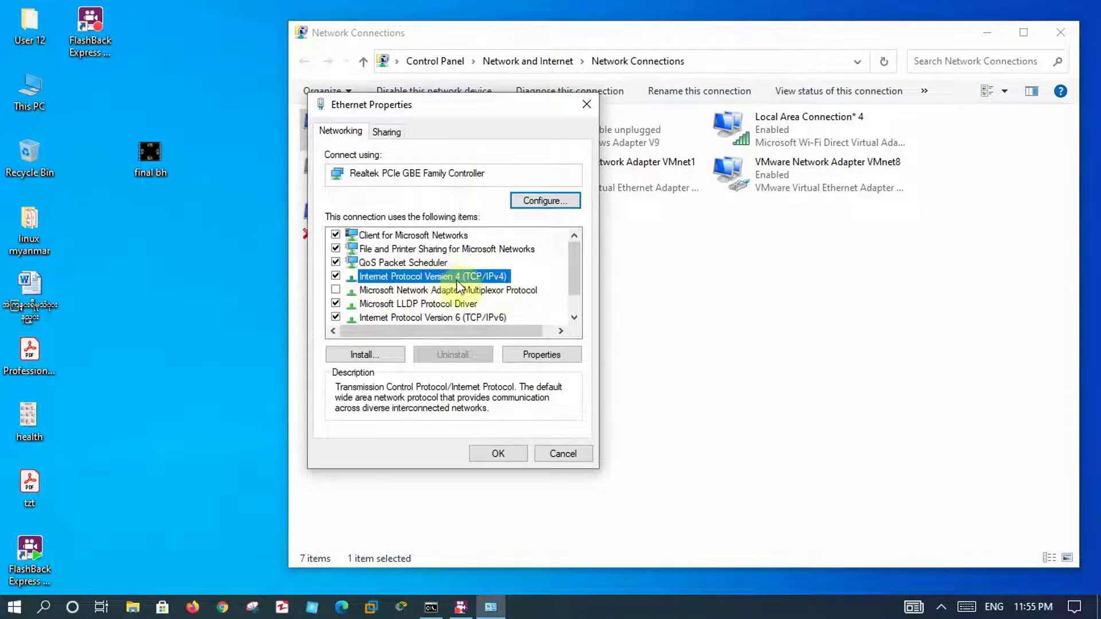
pyautogui.click(533, 356)
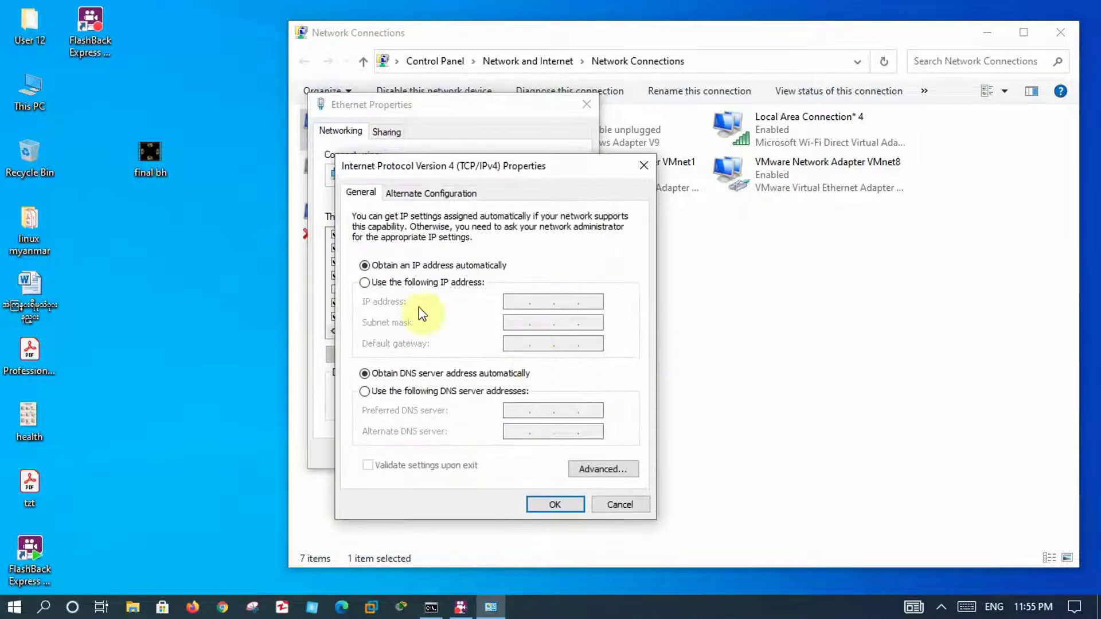
# Assign the Ethernet adapter the static IP address 192.168.1.6 with subnet mask 255.255.255.0 and apply the settings
pyautogui.click(377, 284)
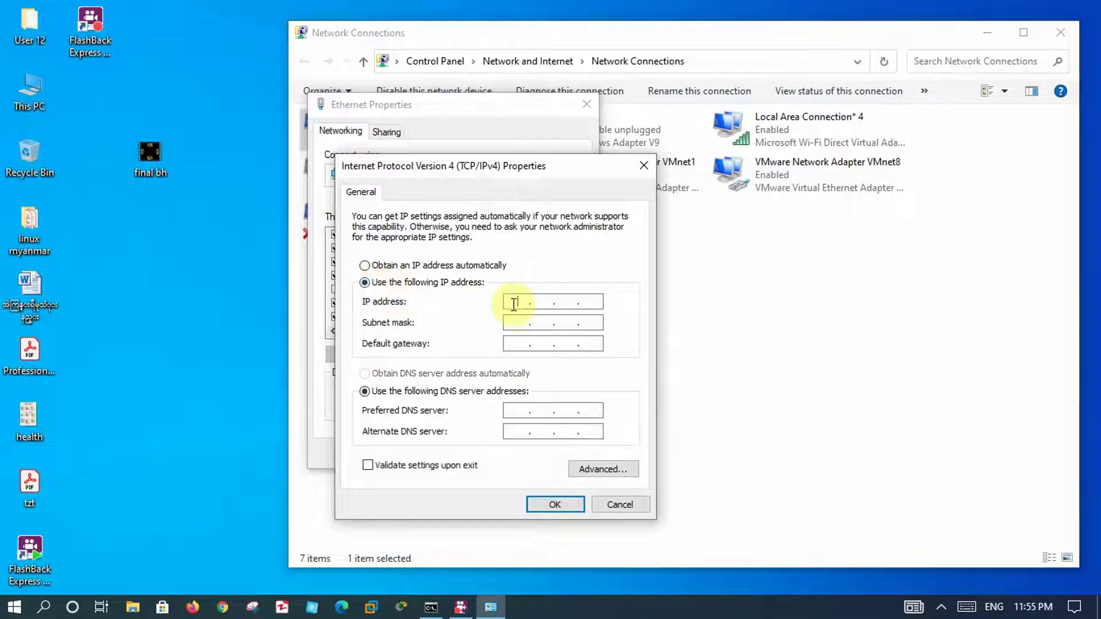
pyautogui.write('192 . ')
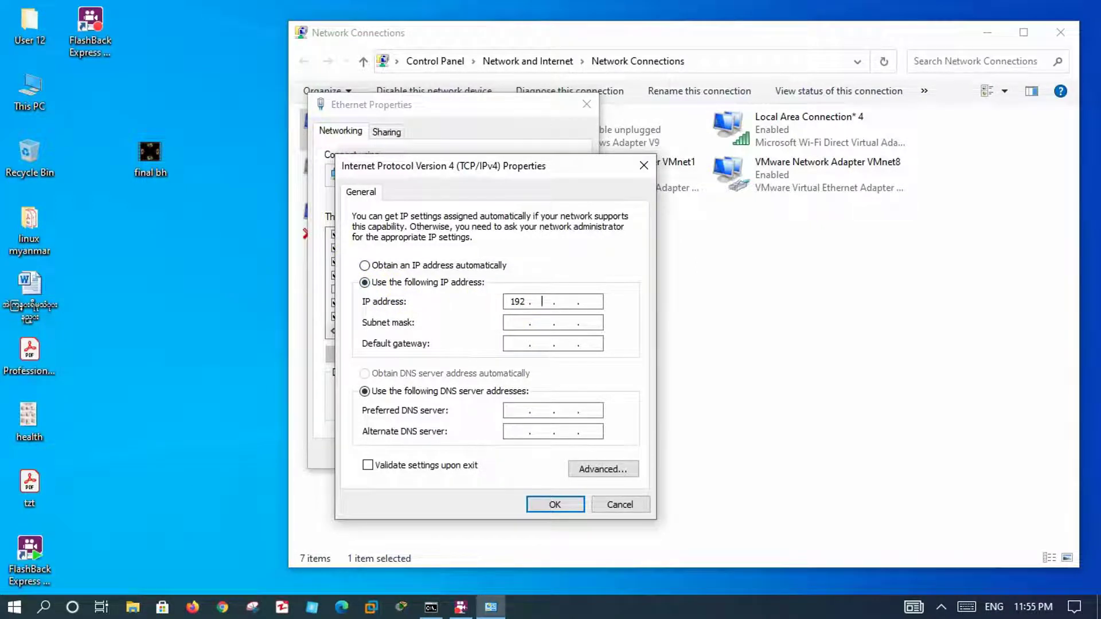
pyautogui.write('168 . 1')
pyautogui.click(593, 300)
pyautogui.write('6')
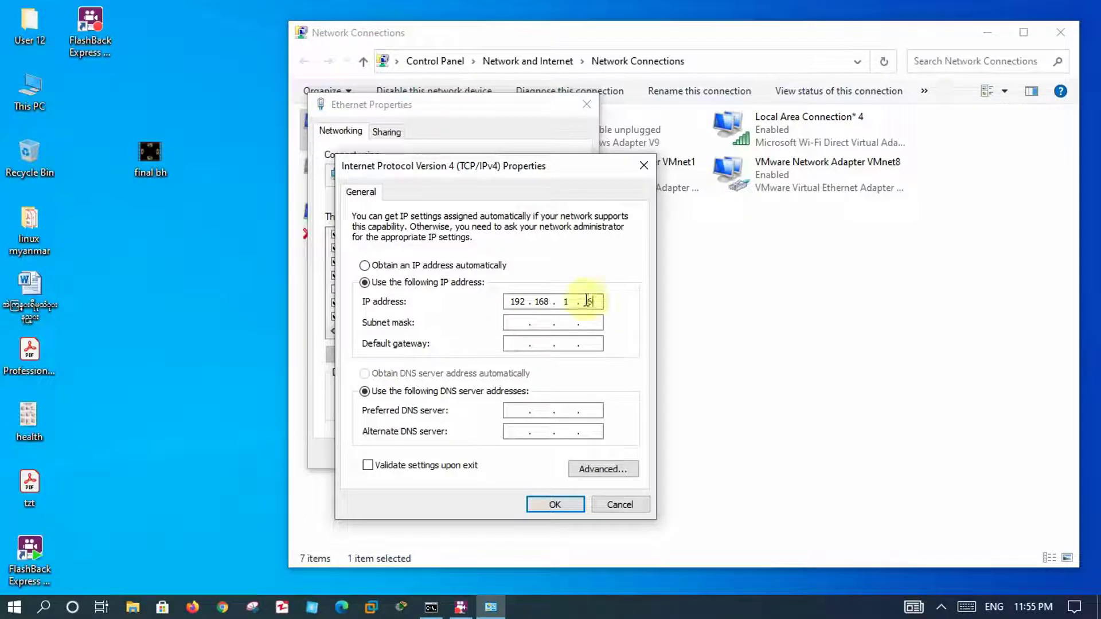
pyautogui.click(515, 324)
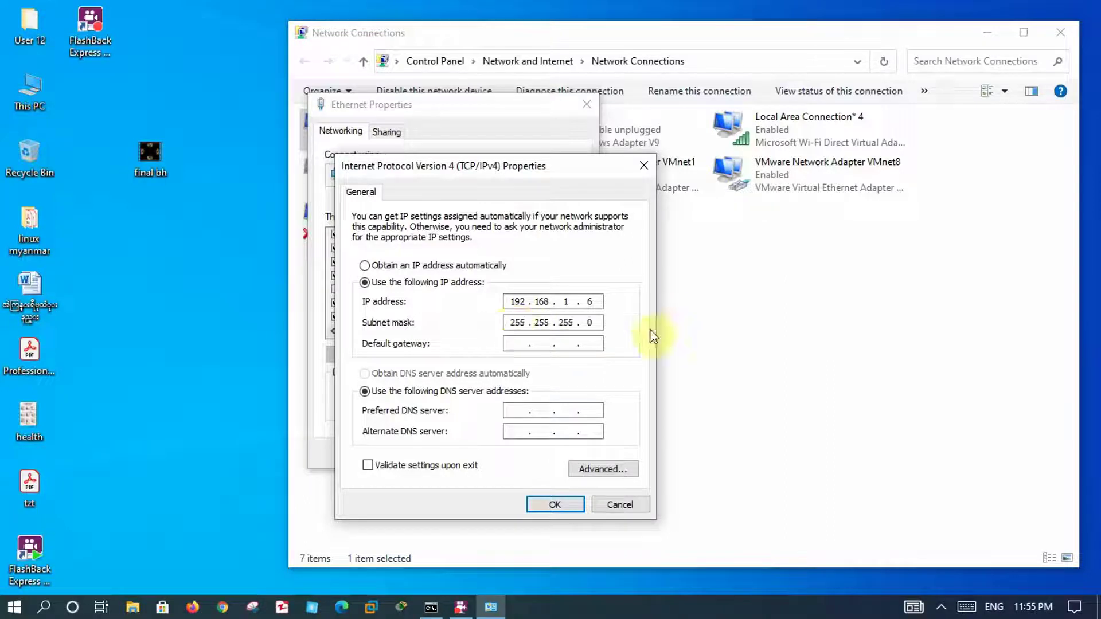
pyautogui.click(541, 505)
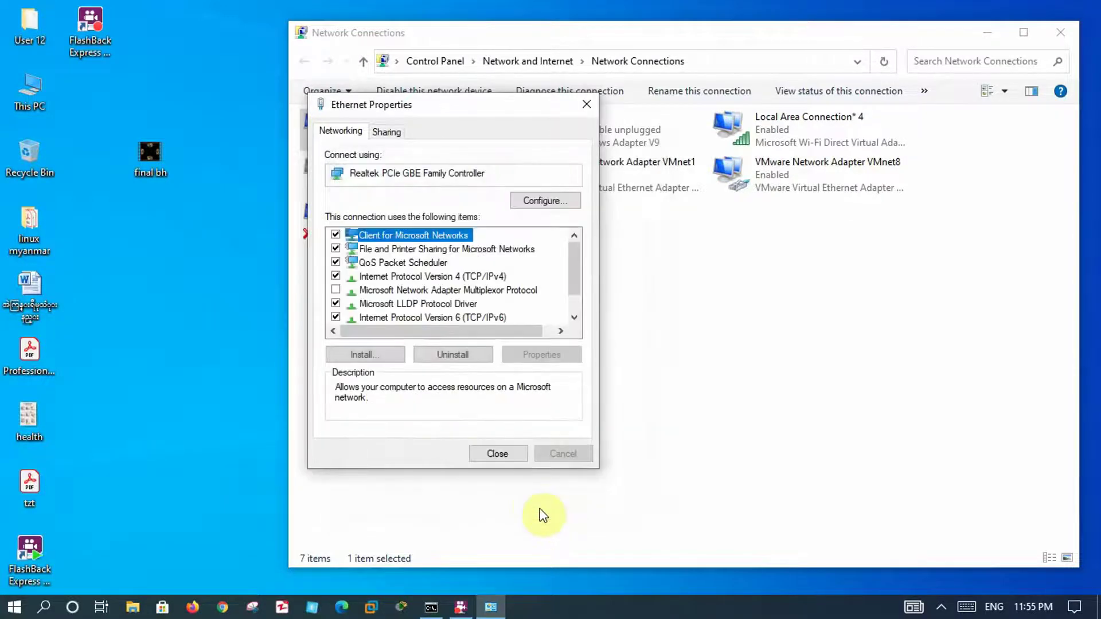
pyautogui.click(496, 454)
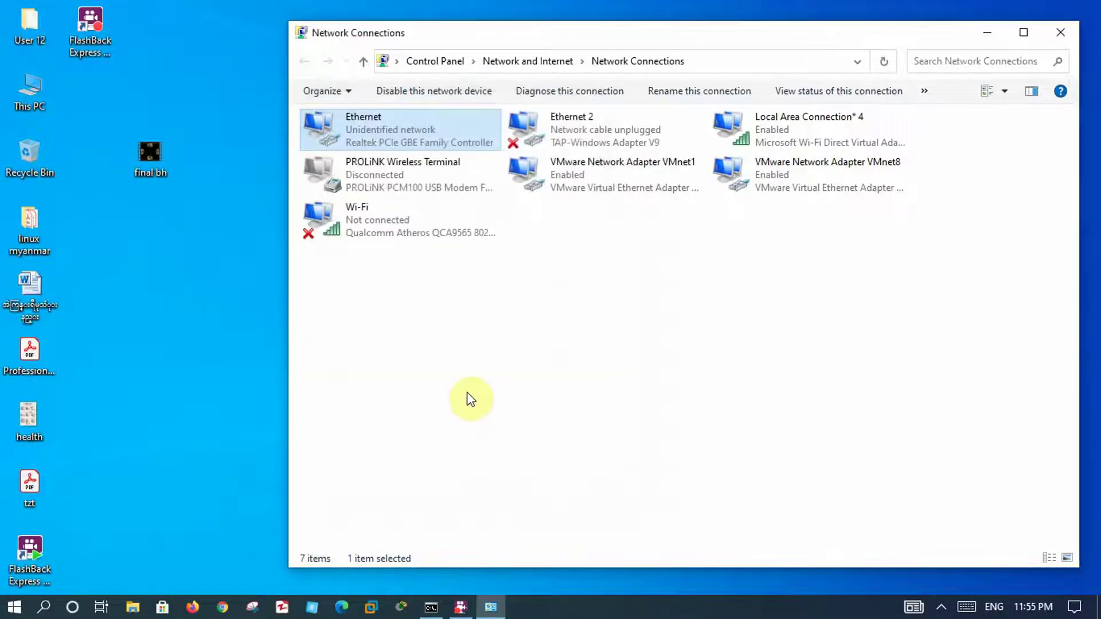
# Minimize the Network Connections window, then launch a Command Prompt with cmd and enlarge its text
pyautogui.click(986, 33)
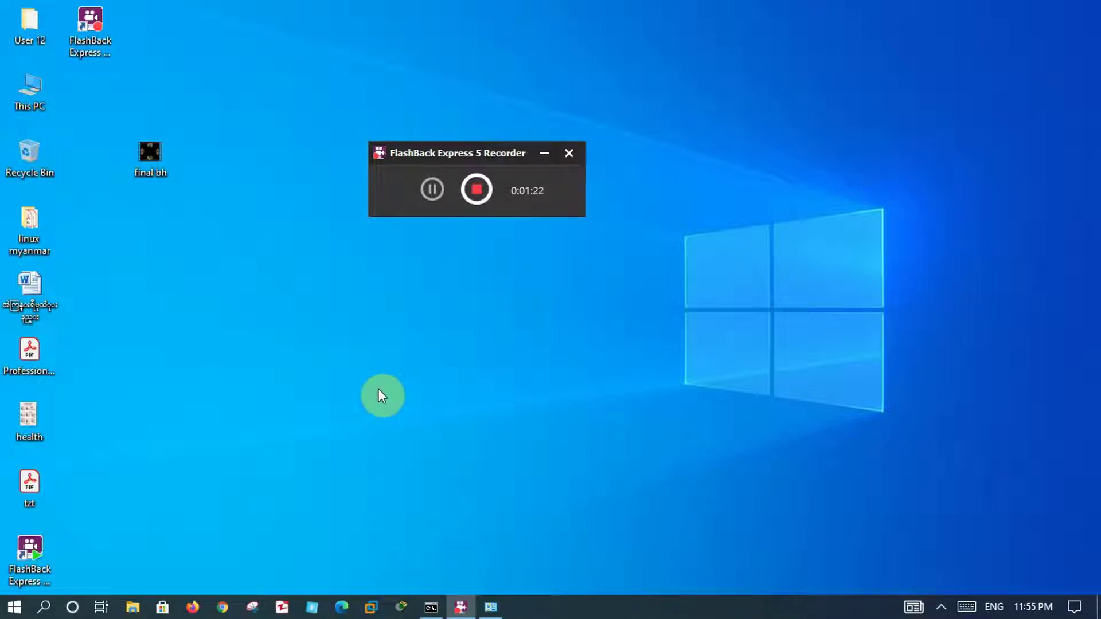
pyautogui.press('super+r')
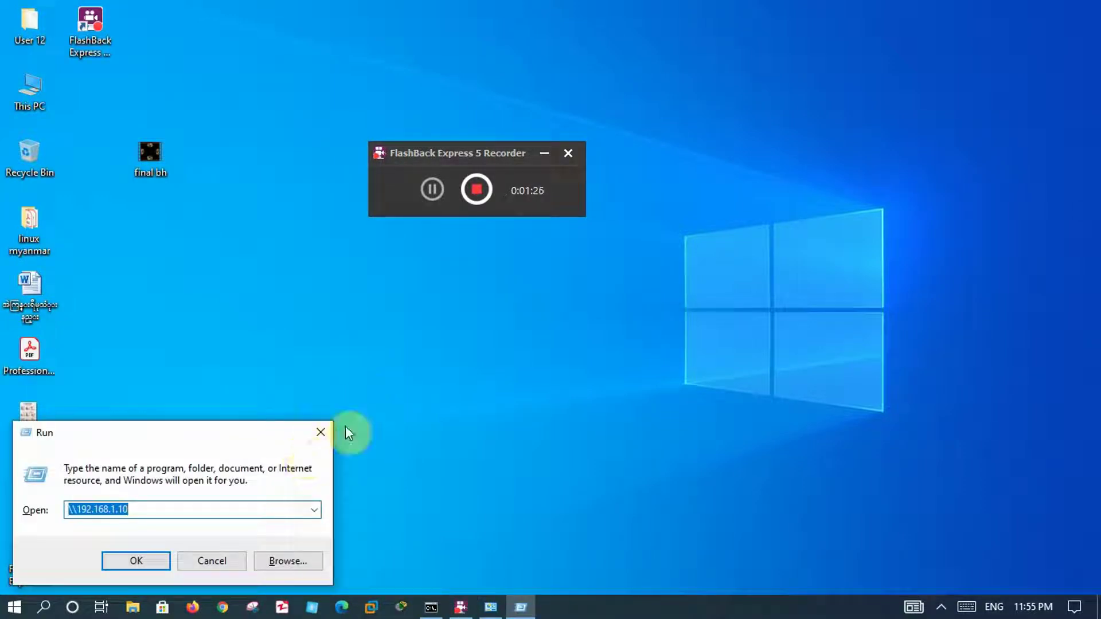
pyautogui.write('cmd')
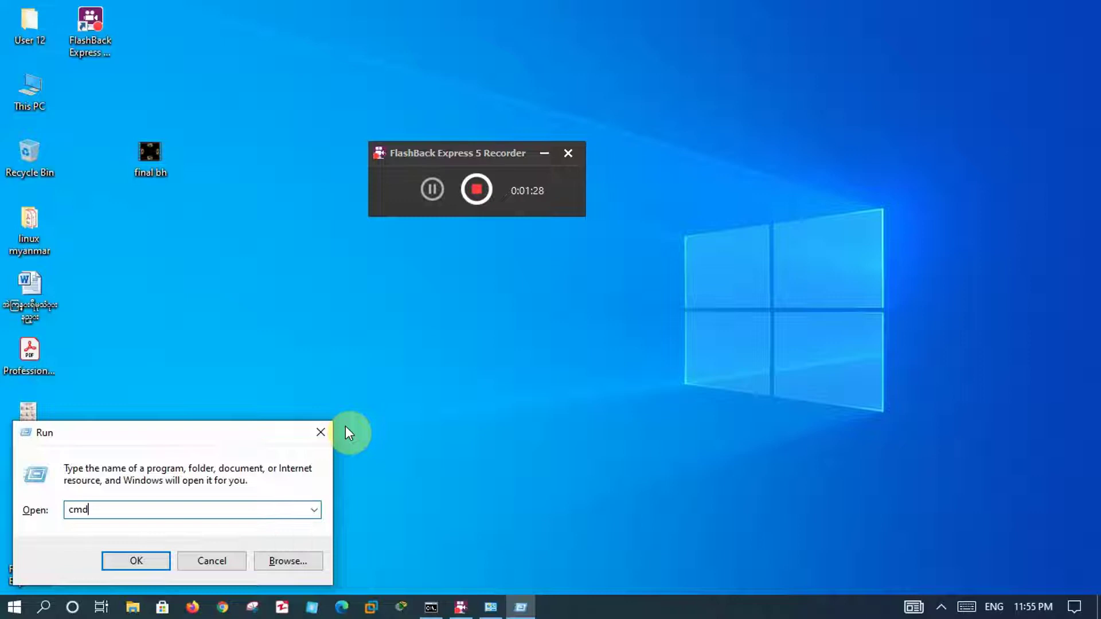
pyautogui.press('Return')
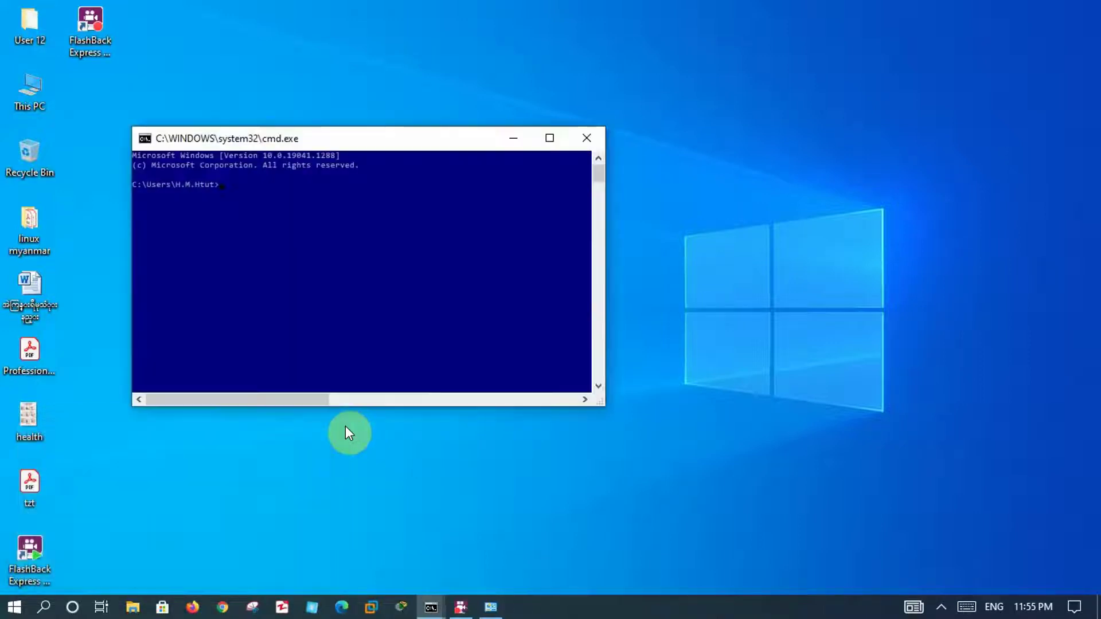
pyautogui.keyDown('ctrl'); pyautogui.scroll(4, 289, 305); pyautogui.keyUp('ctrl')
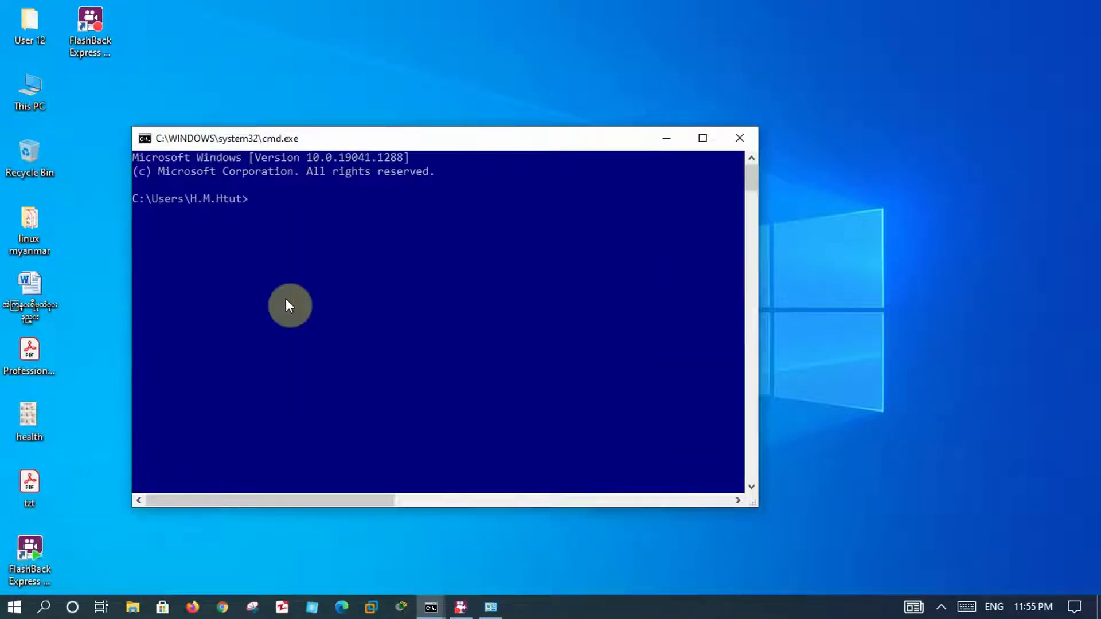
# Enlarge the Command Prompt text once more and ping the first computer at 192.168.1.5
pyautogui.keyDown('ctrl'); pyautogui.scroll(1, 288, 306); pyautogui.keyUp('ctrl')
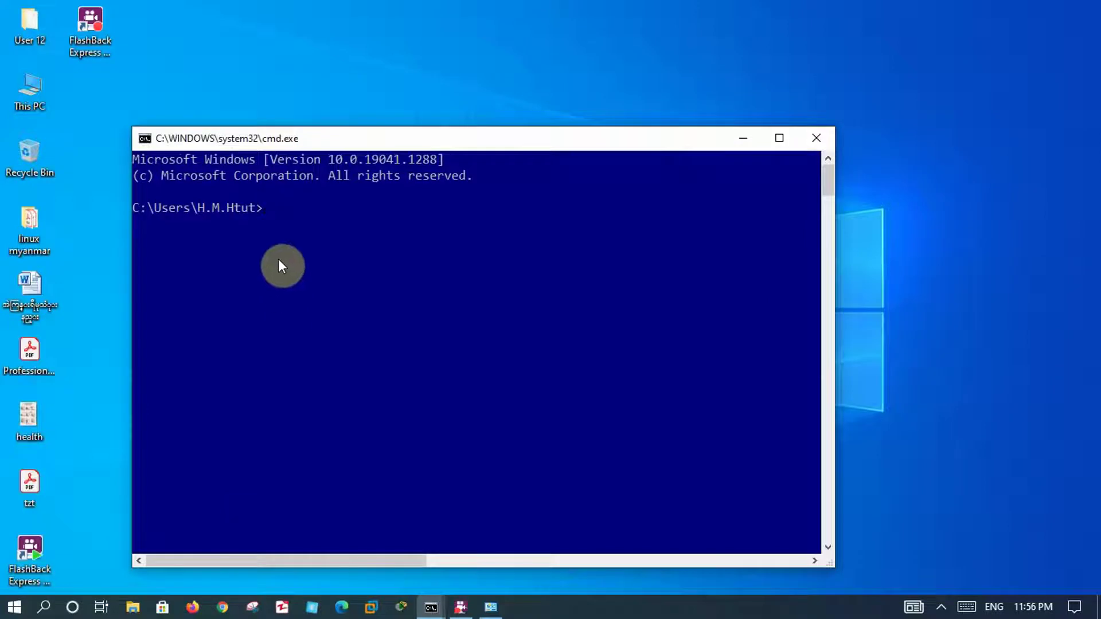
pyautogui.write('ping 192.168.1.')
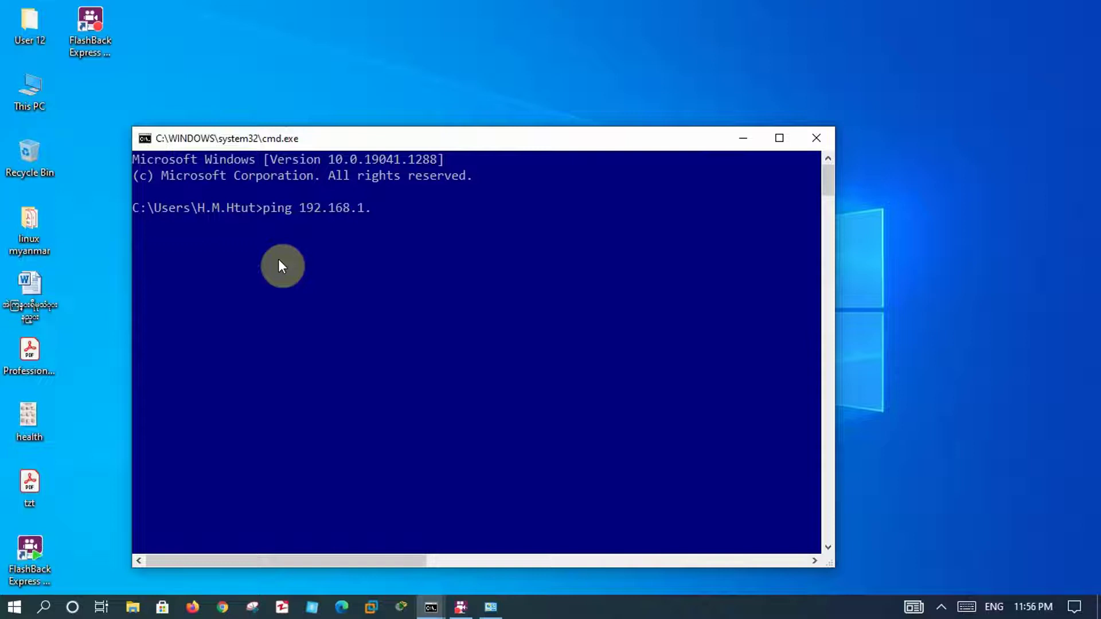
pyautogui.write('5')
pyautogui.press('Return')
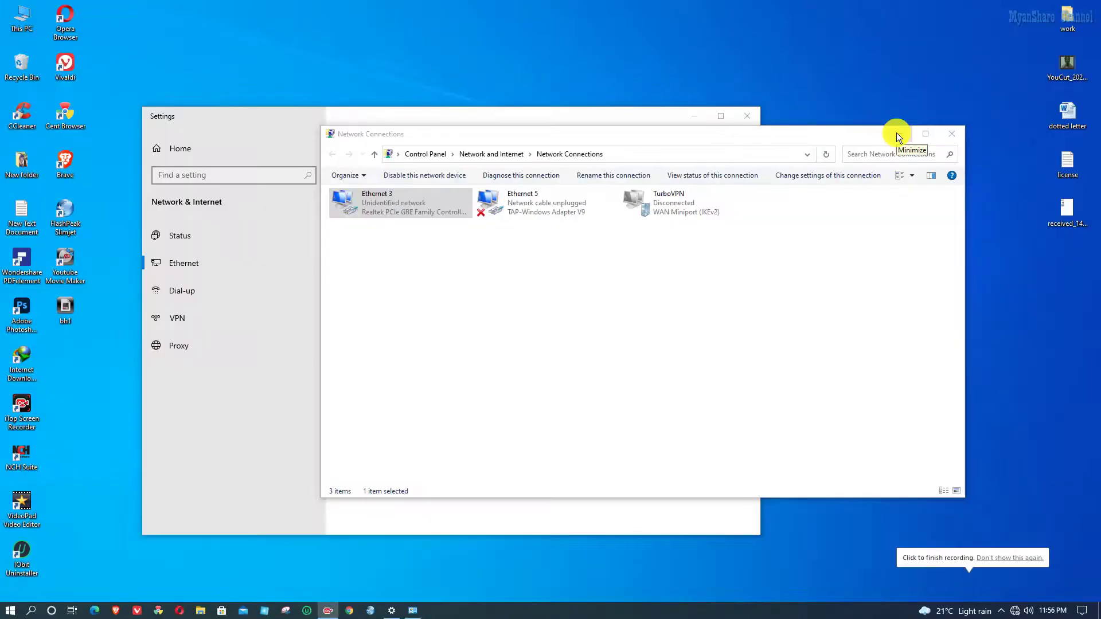
# On the first computer, minimize the Network Connections and Settings windows and move the share test folder higher on the desktop
pyautogui.click(897, 134)
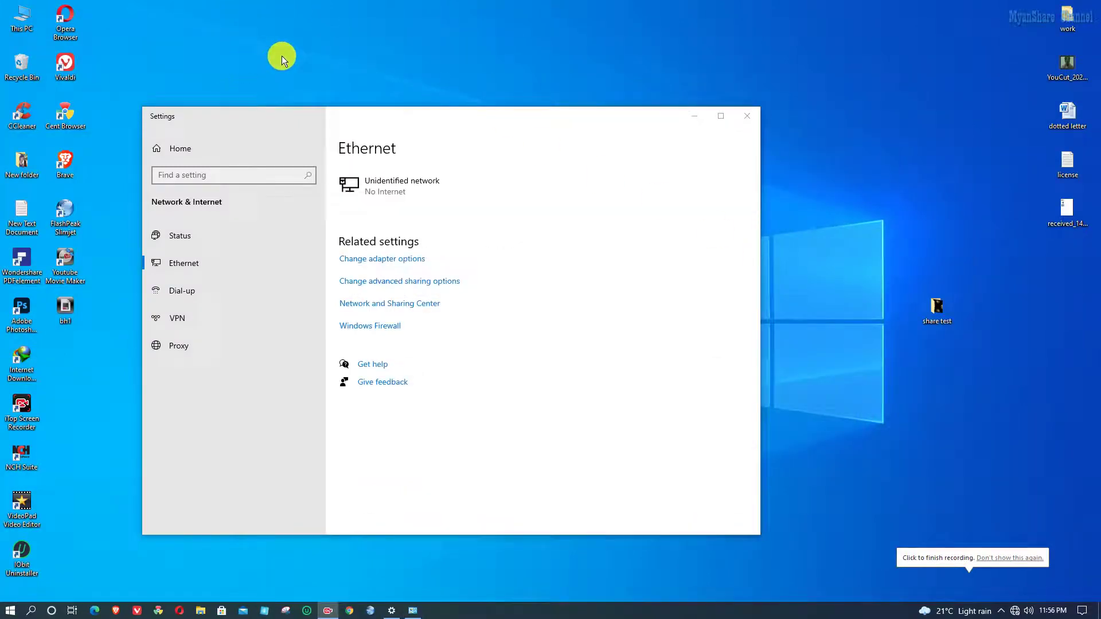
pyautogui.click(692, 115)
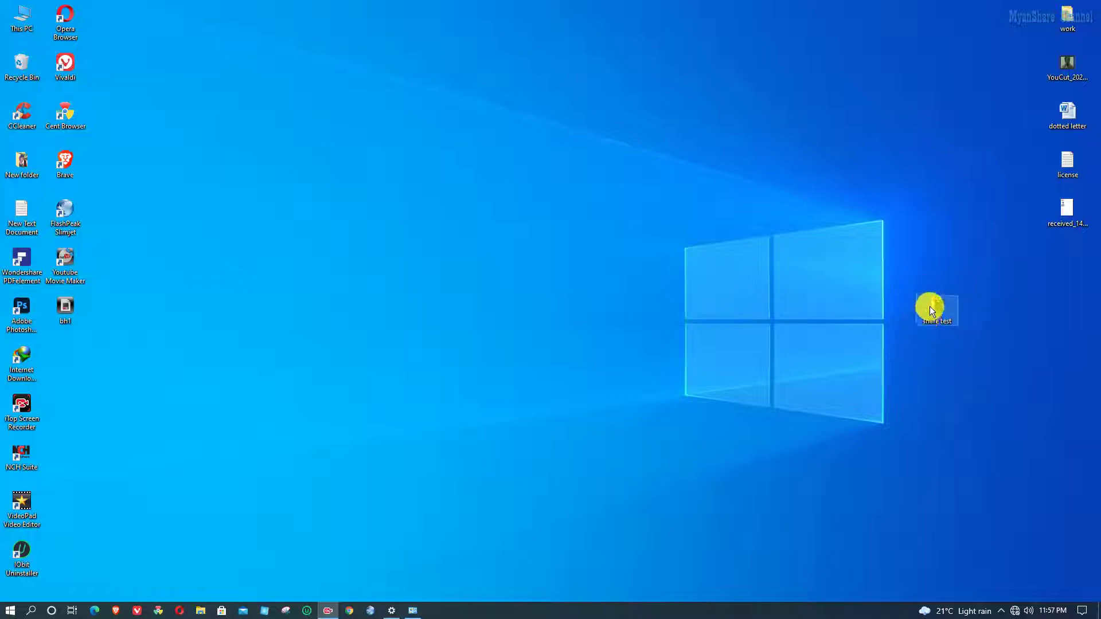
pyautogui.moveTo(912, 231); pyautogui.dragTo(910, 230)
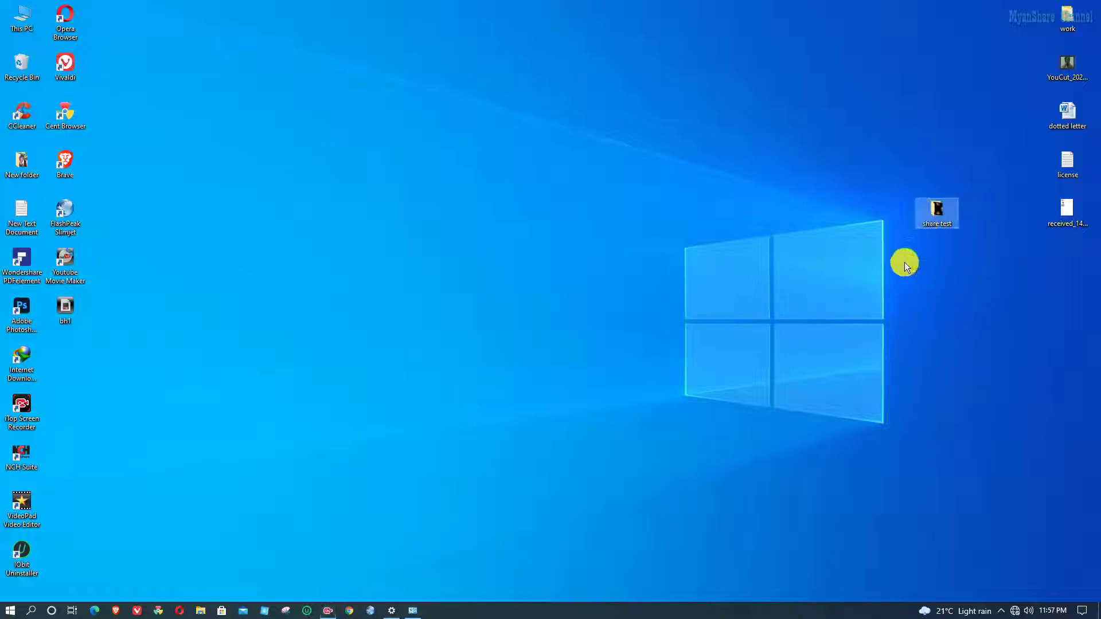
# Open the advanced sharing settings of the share test folder and have Share this folder enabled
pyautogui.rightClick(927, 217)
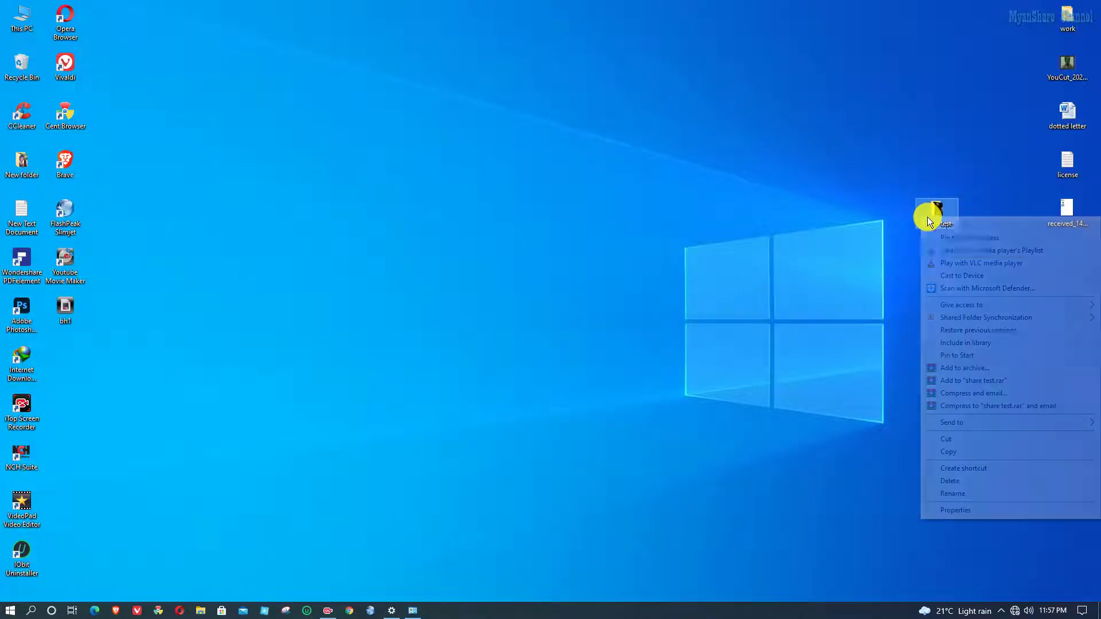
pyautogui.click(938, 513)
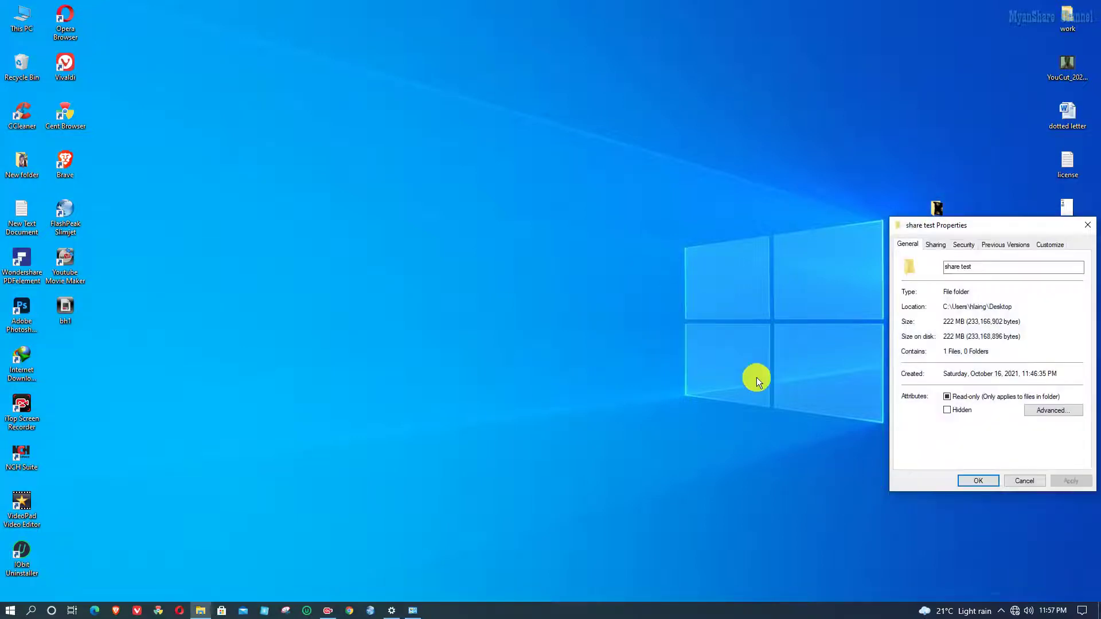
pyautogui.click(937, 245)
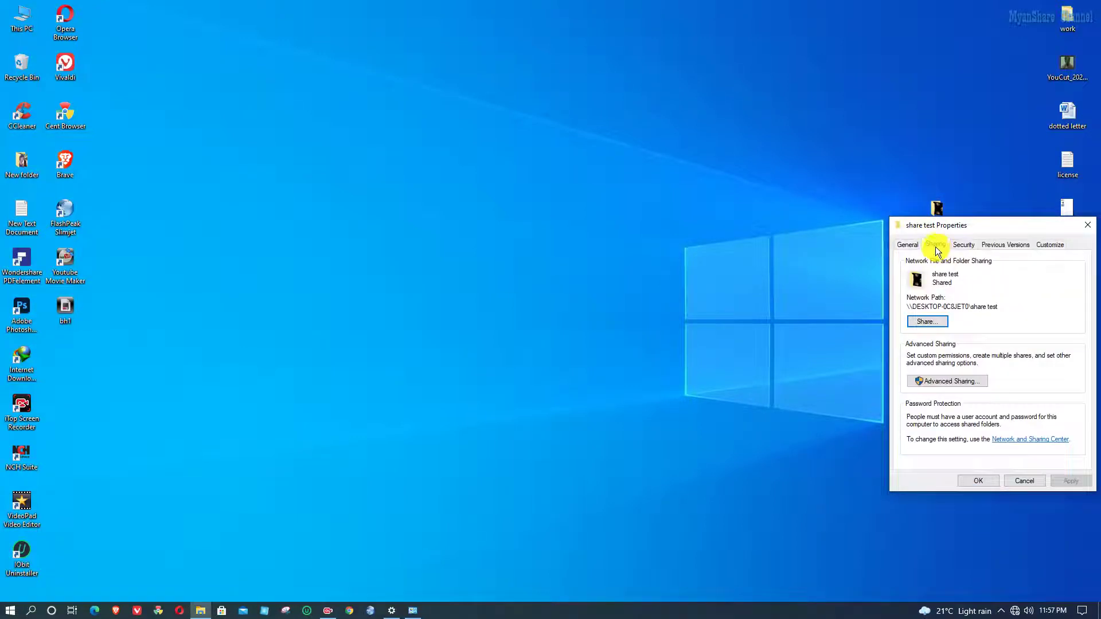
pyautogui.click(940, 382)
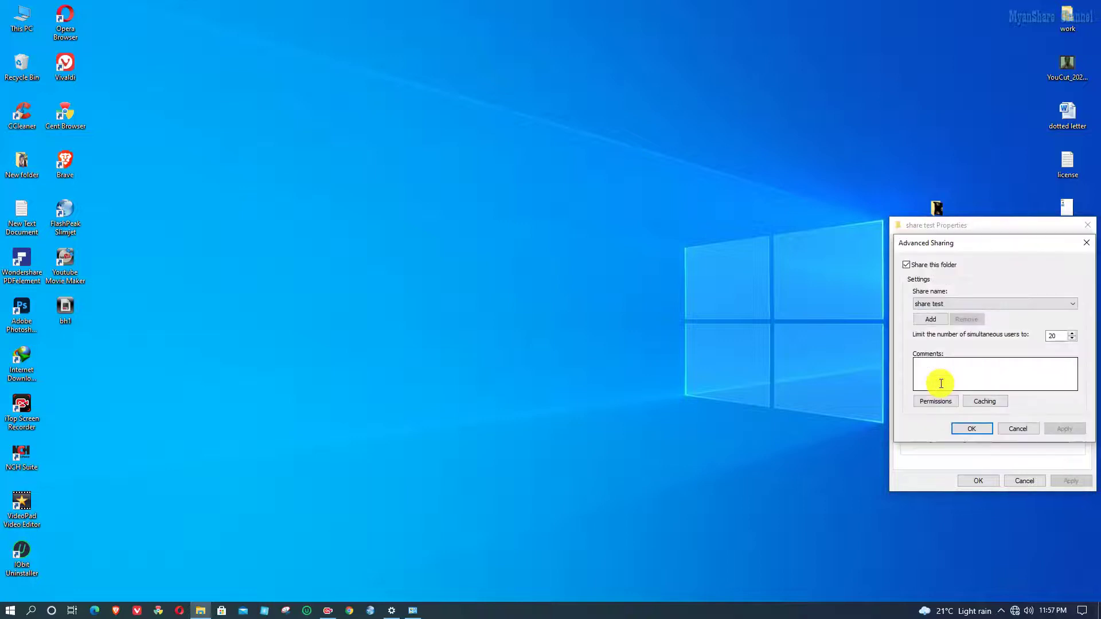
pyautogui.click(908, 265)
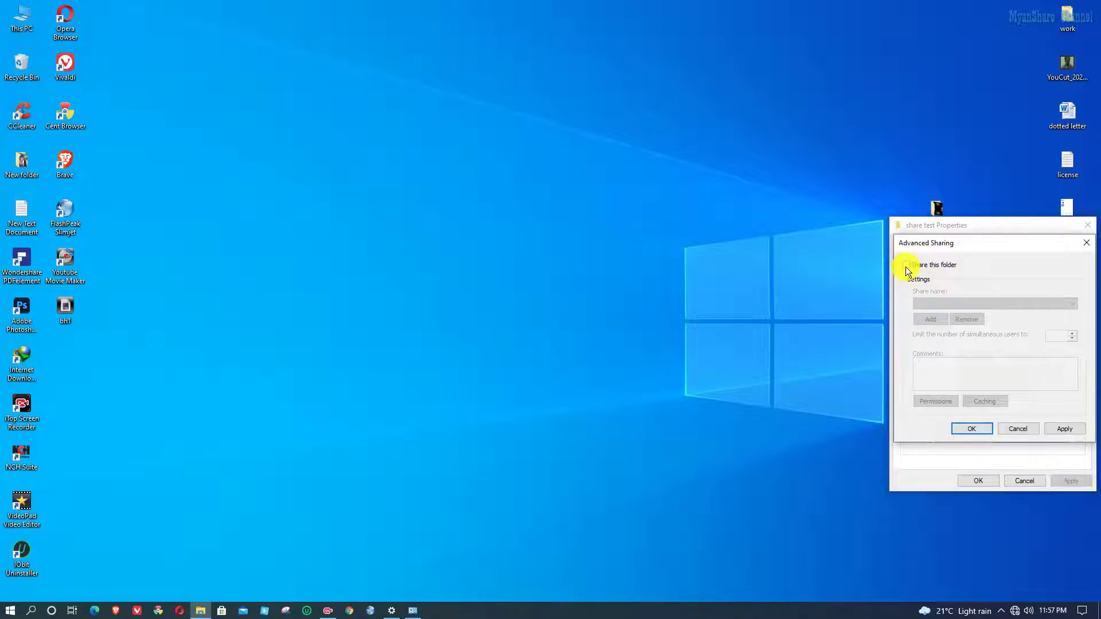
pyautogui.click(906, 267)
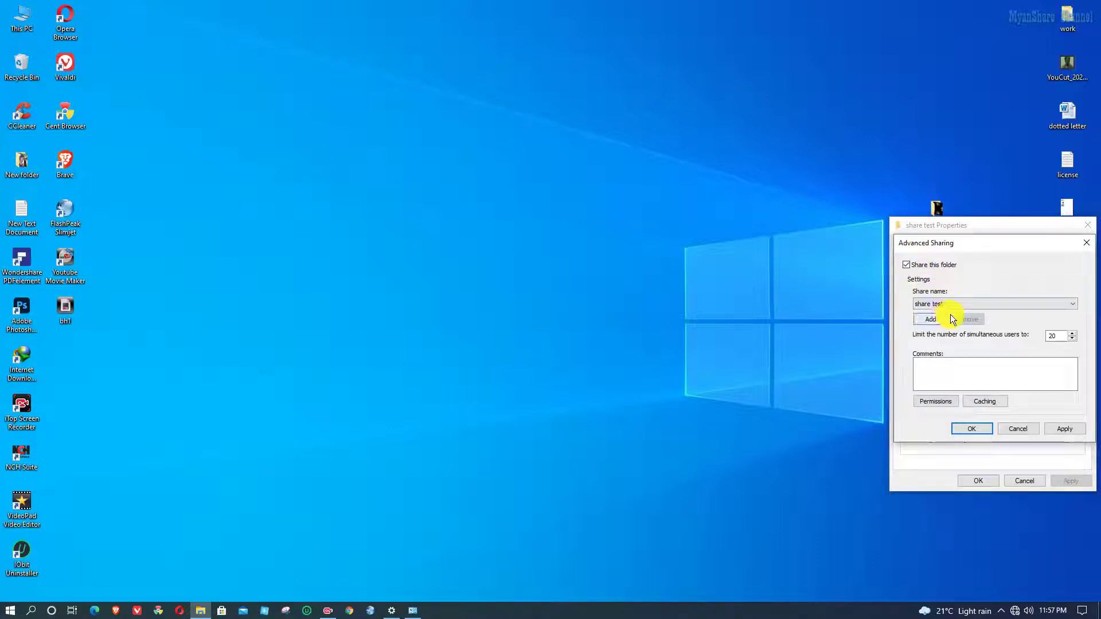
# Set the share permissions for Everyone to allow Full Control, Change and Read, and confirm the advanced sharing settings
pyautogui.click(931, 401)
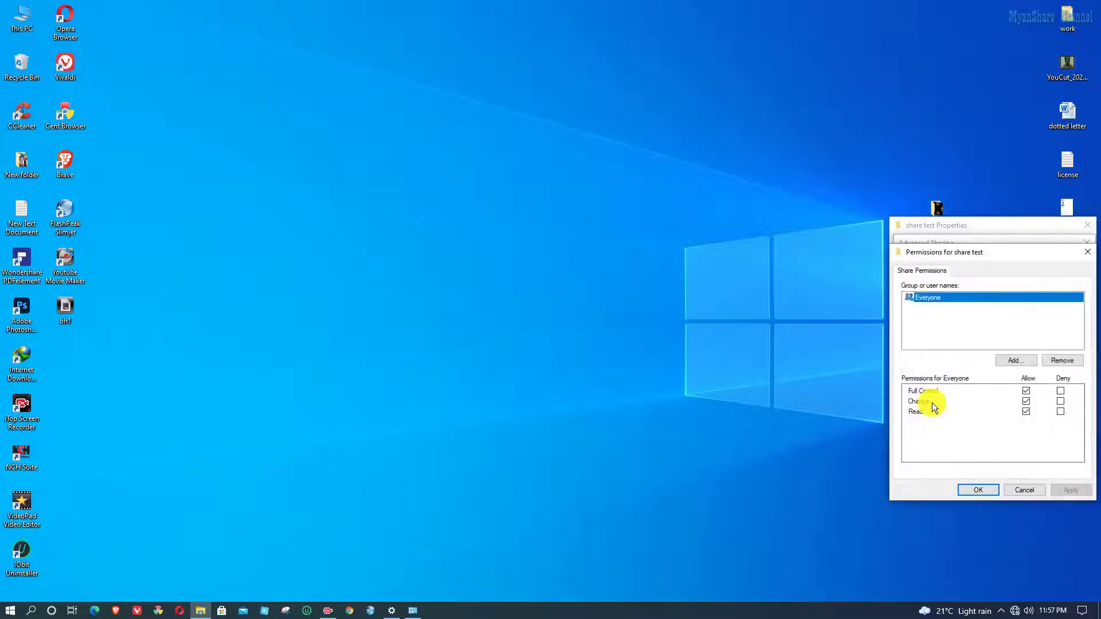
pyautogui.click(1027, 390)
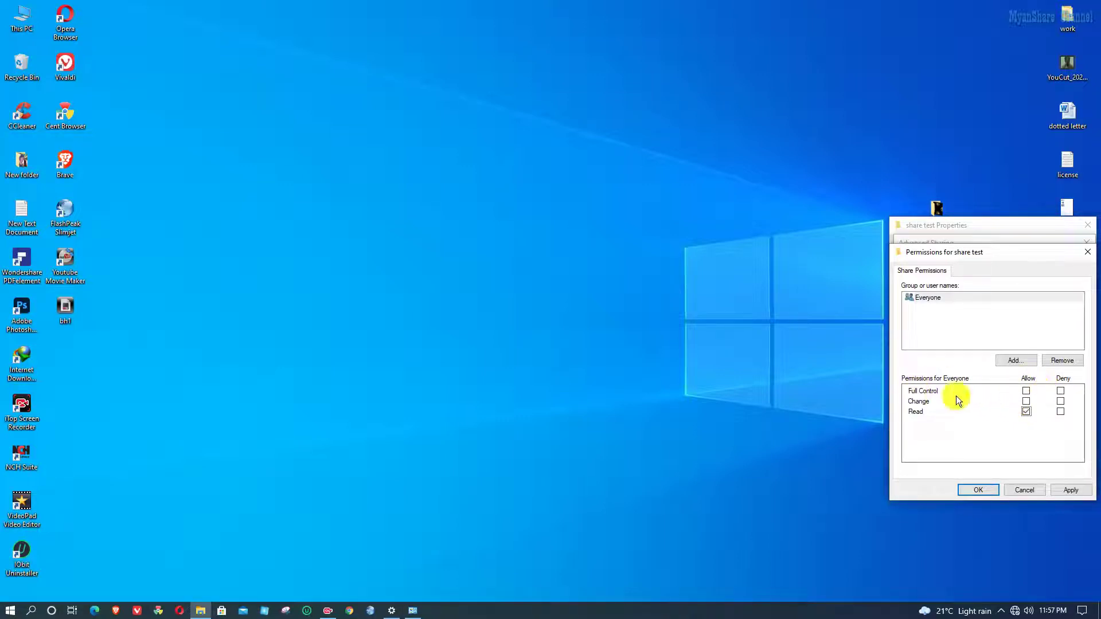
pyautogui.click(1026, 391)
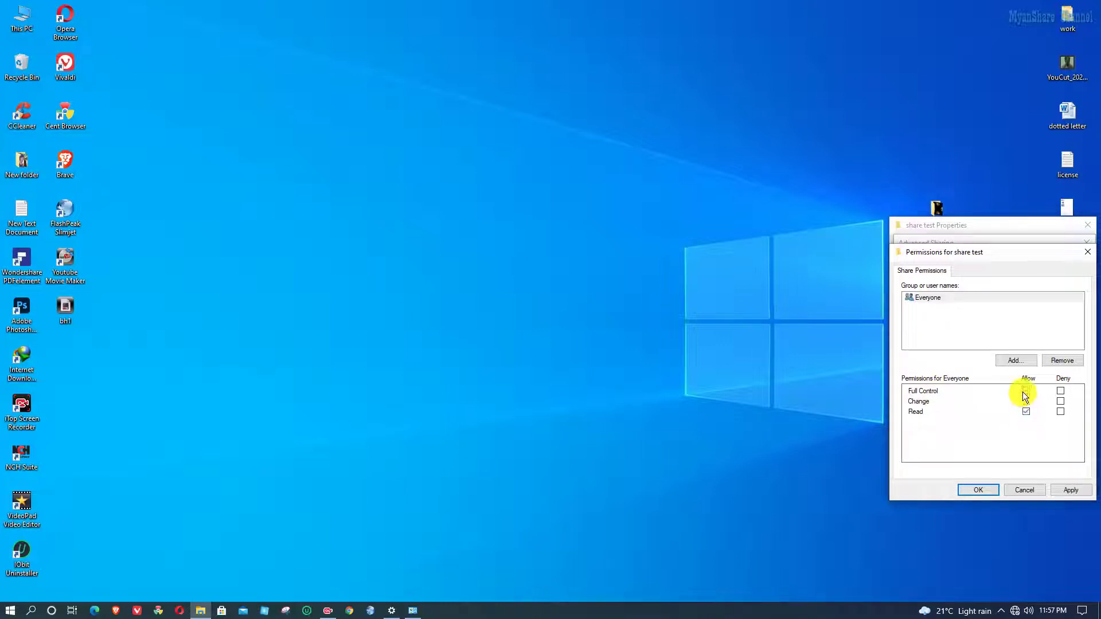
pyautogui.click(1026, 393)
pyautogui.click(989, 489)
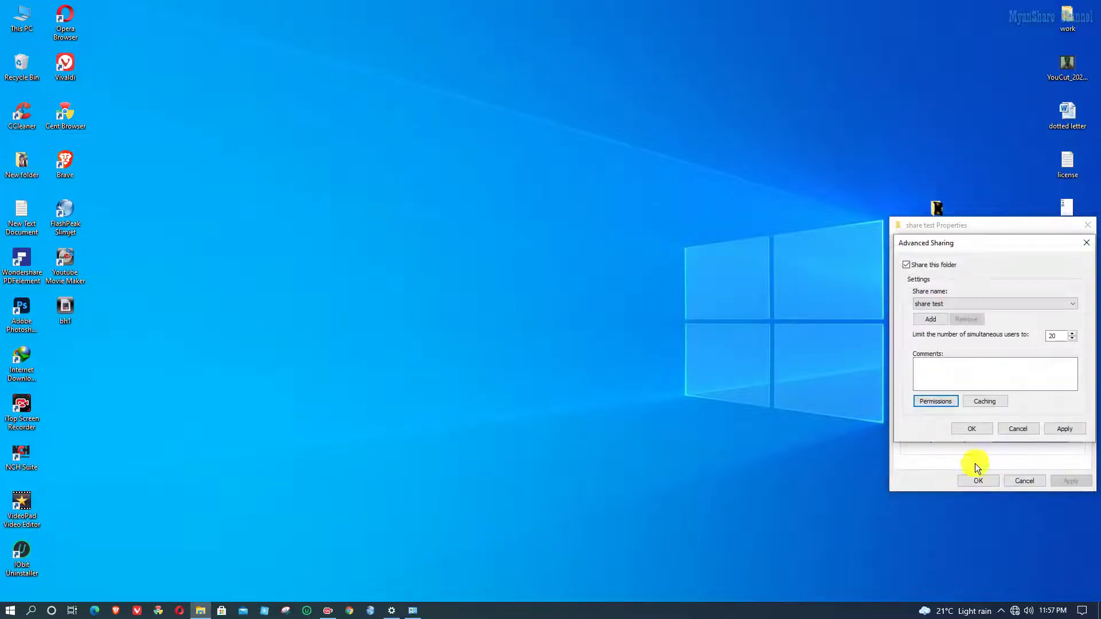
pyautogui.click(970, 429)
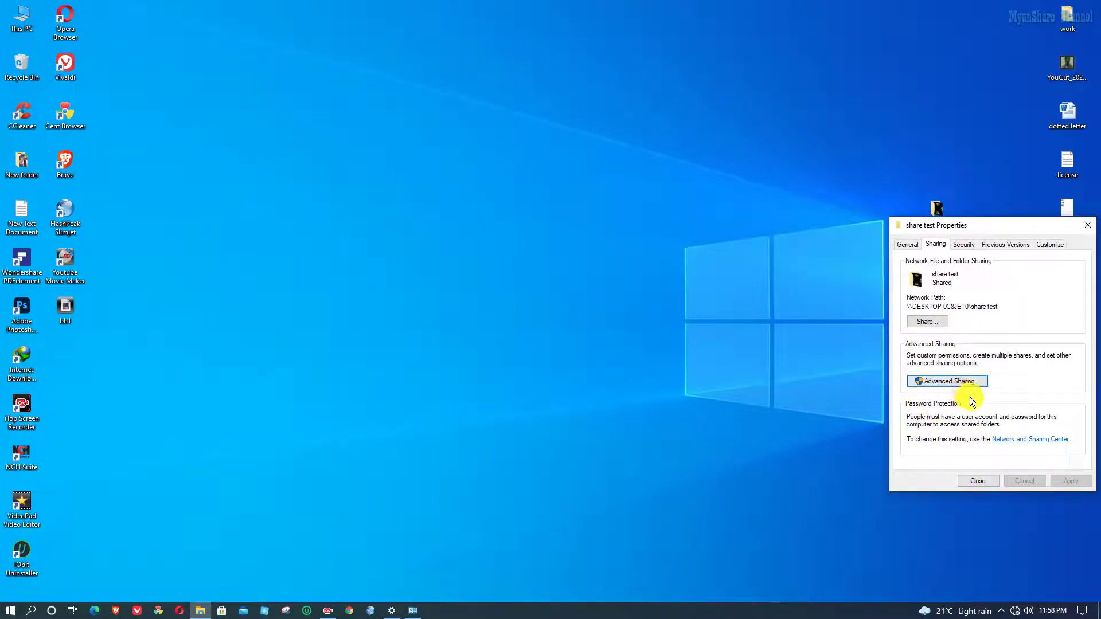
# Review the sharing options for all networks, including password protected sharing, cancel without changes, and close the folder's properties
pyautogui.click(1017, 442)
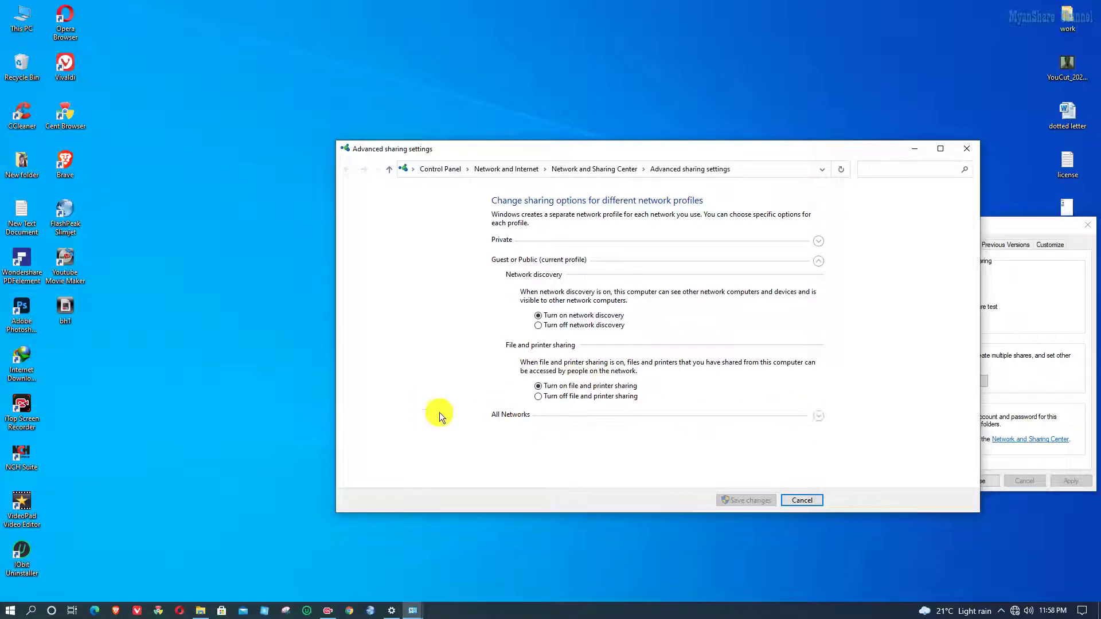
pyautogui.click(818, 418)
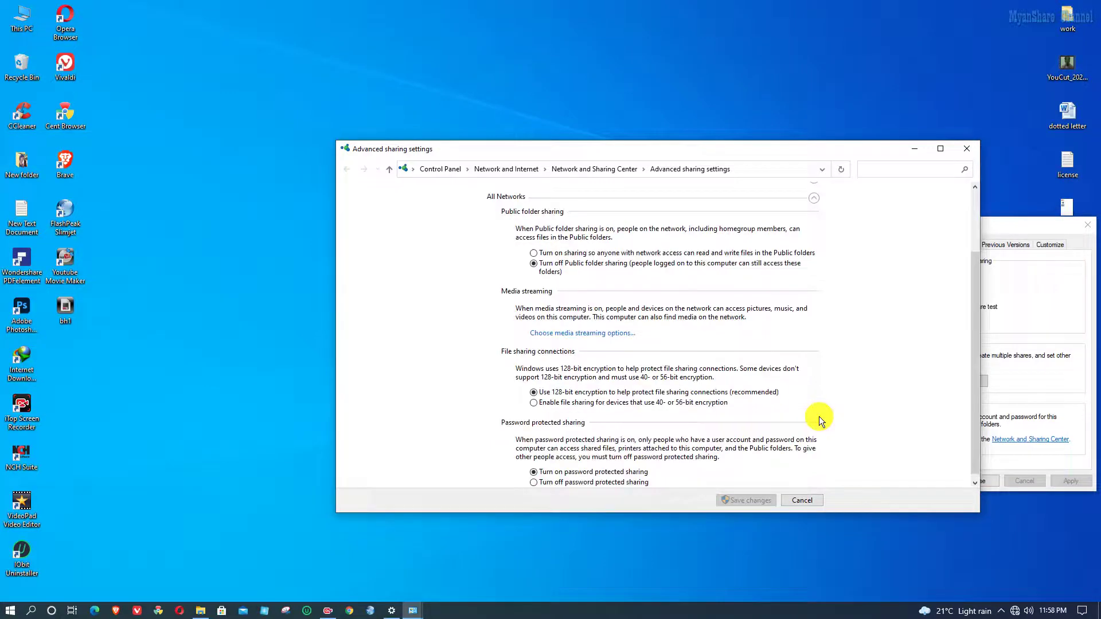
pyautogui.scroll(-1, 666, 313)
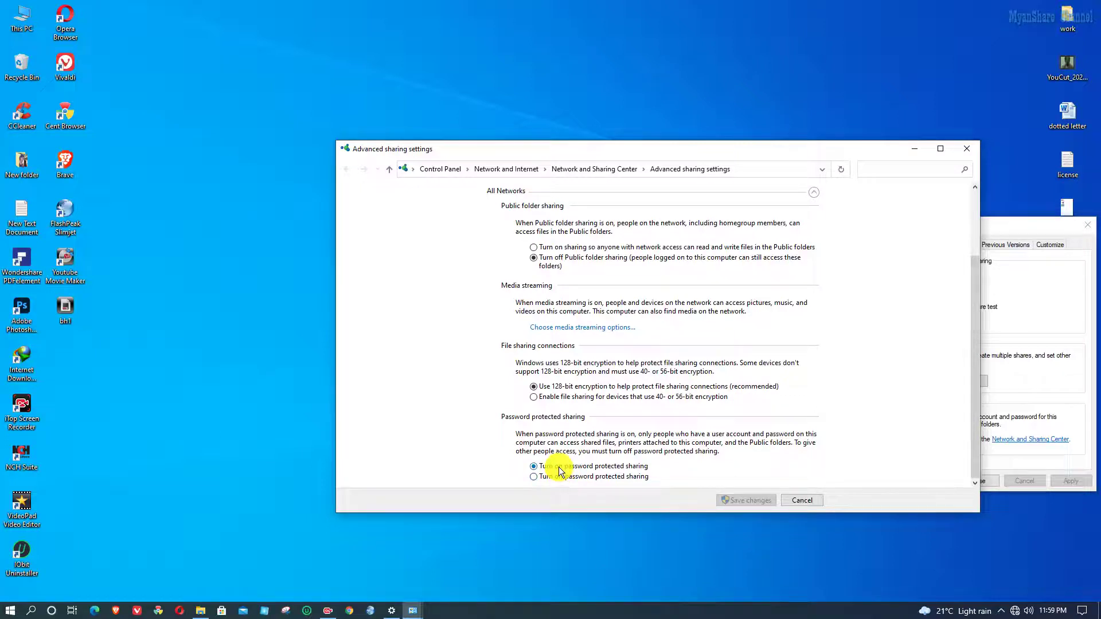
pyautogui.click(801, 501)
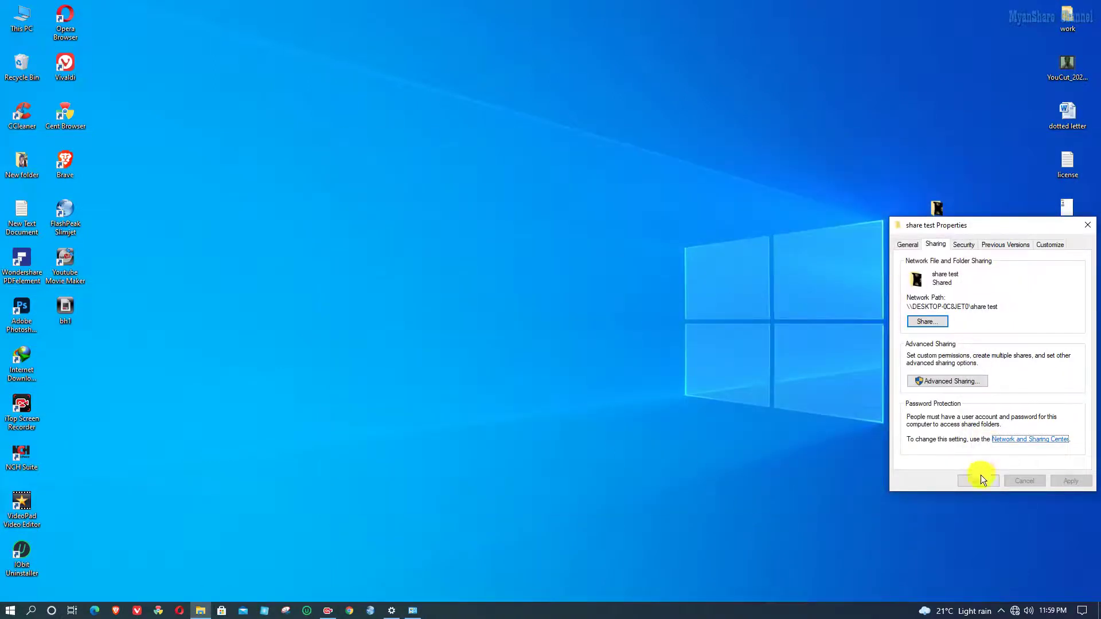
pyautogui.click(979, 481)
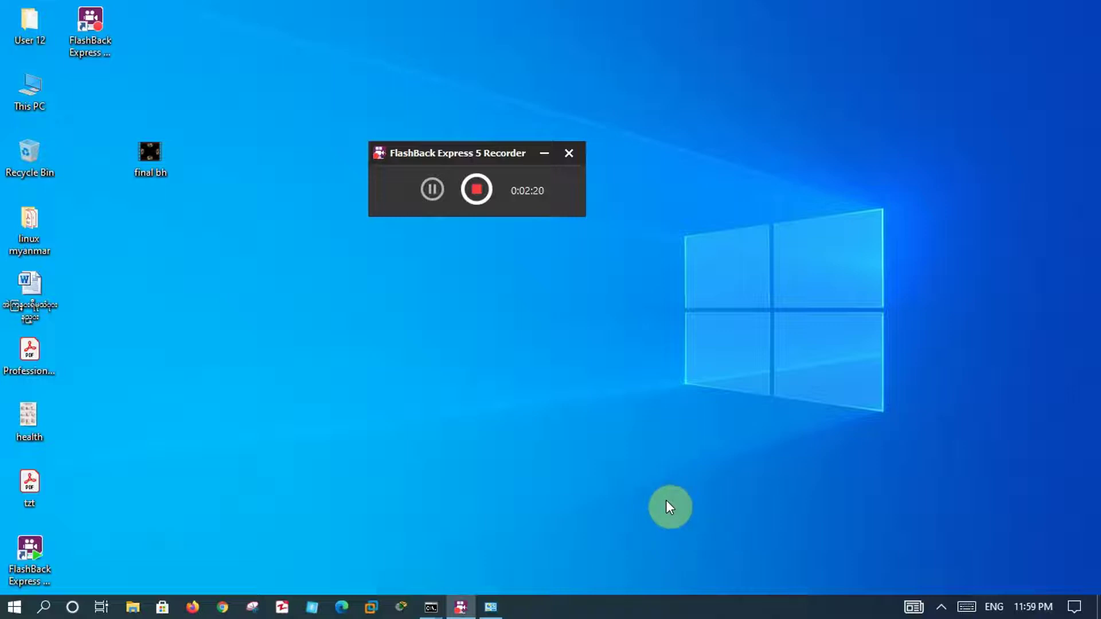
# On the second computer, open the network location \\192.168.1.5 through the Run dialog
pyautogui.press('super+r')
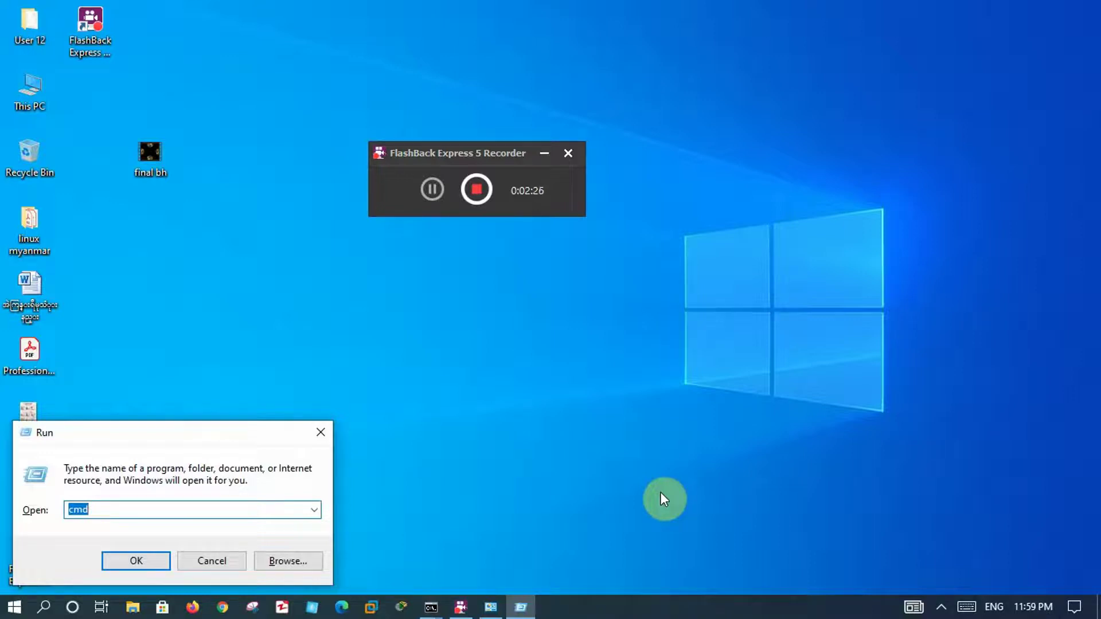
pyautogui.write('\\\\')
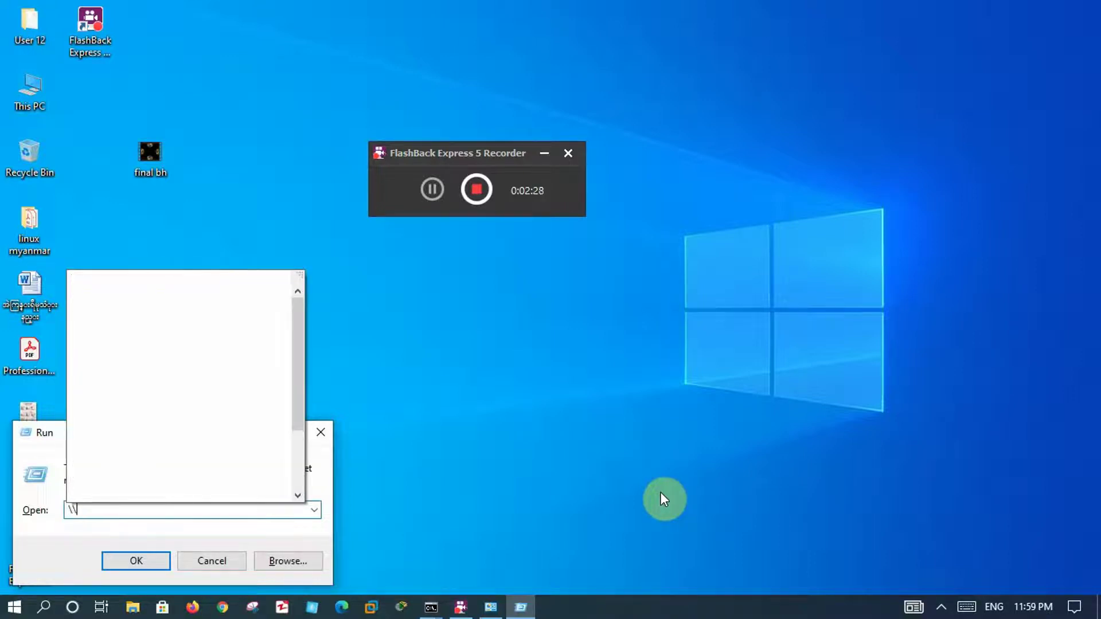
pyautogui.write('192.168.1.')
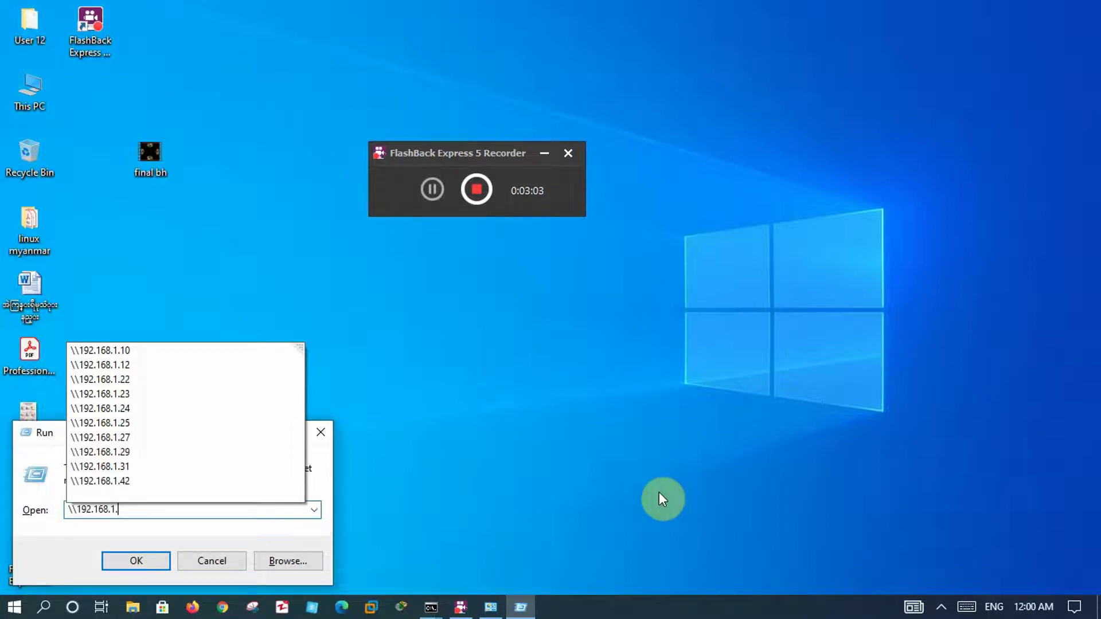
pyautogui.write('5')
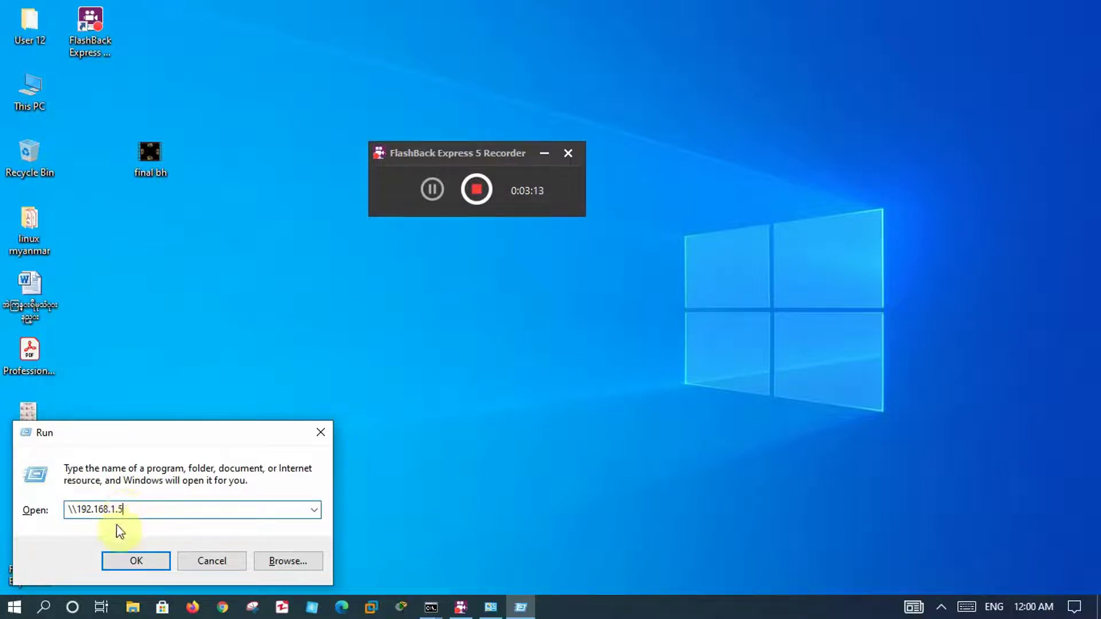
pyautogui.click(147, 562)
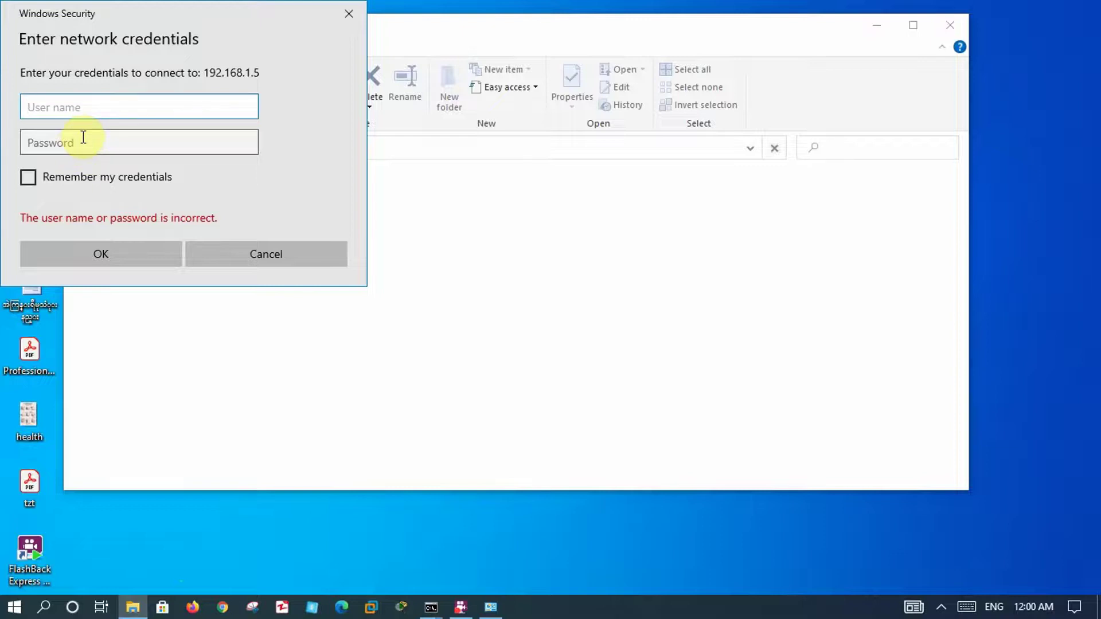
# Sign in to 192.168.1.5 by entering the account's user name and password as network credentials
pyautogui.write('hlaing')
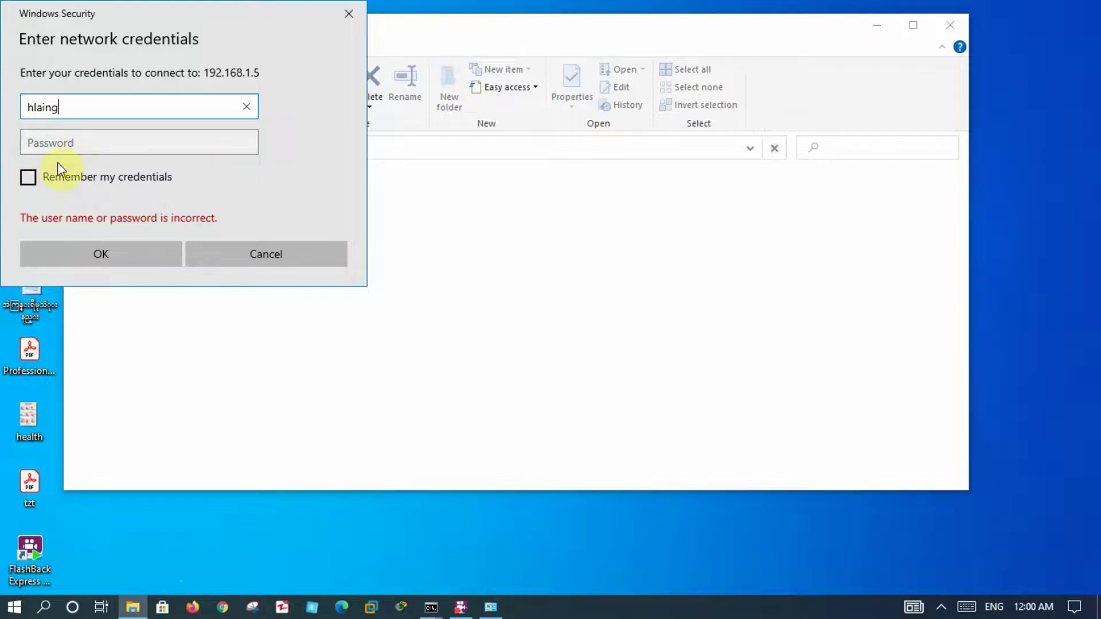
pyautogui.click(55, 148)
pyautogui.write('•••••••')
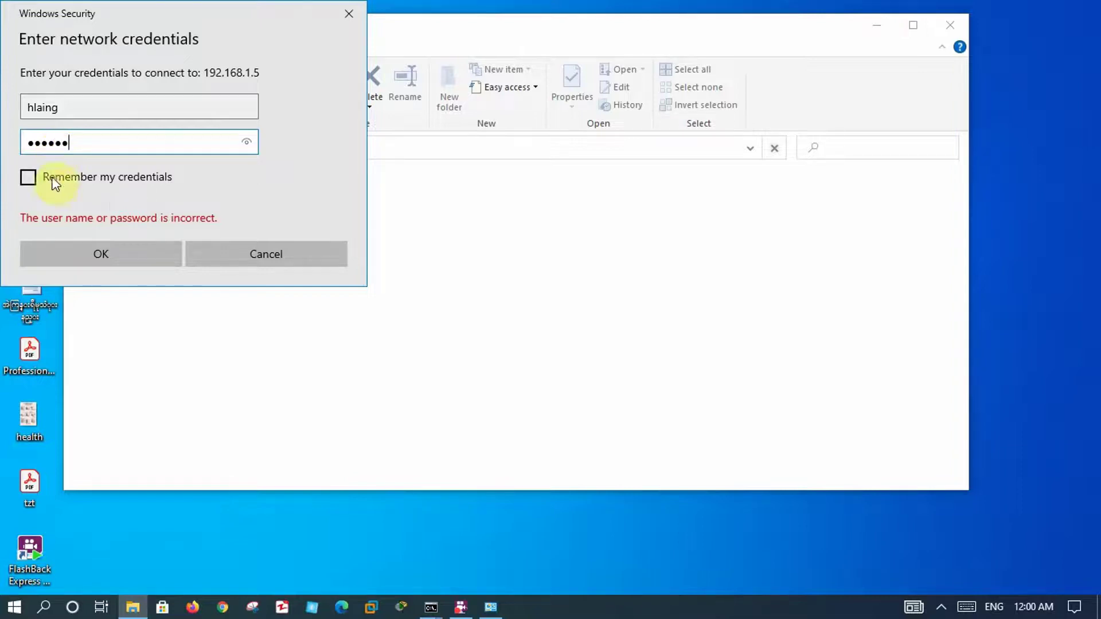
pyautogui.click(73, 252)
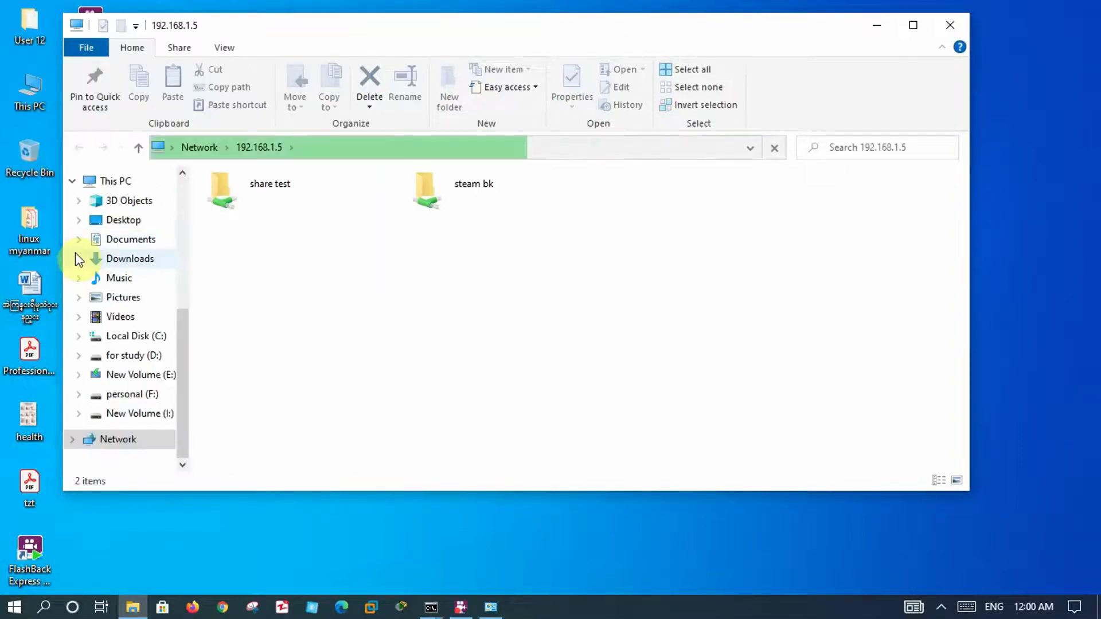
# Open the shared share test folder, play the final bh video from it in VLC, and close the player
pyautogui.doubleClick(258, 189)
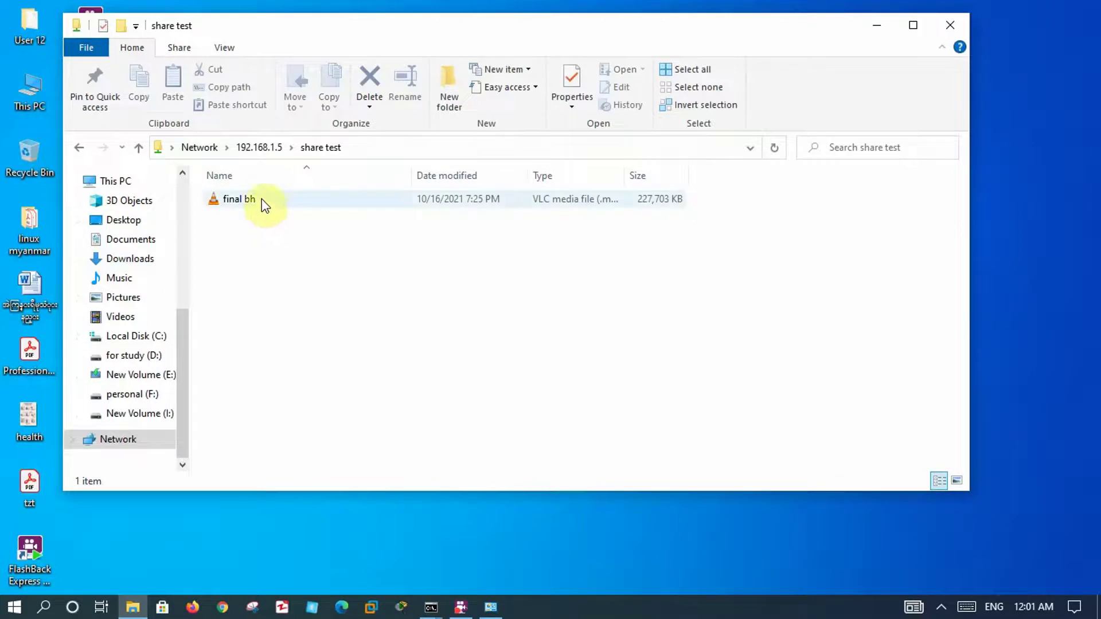
pyautogui.moveTo(286, 34); pyautogui.dragTo(440, 81)
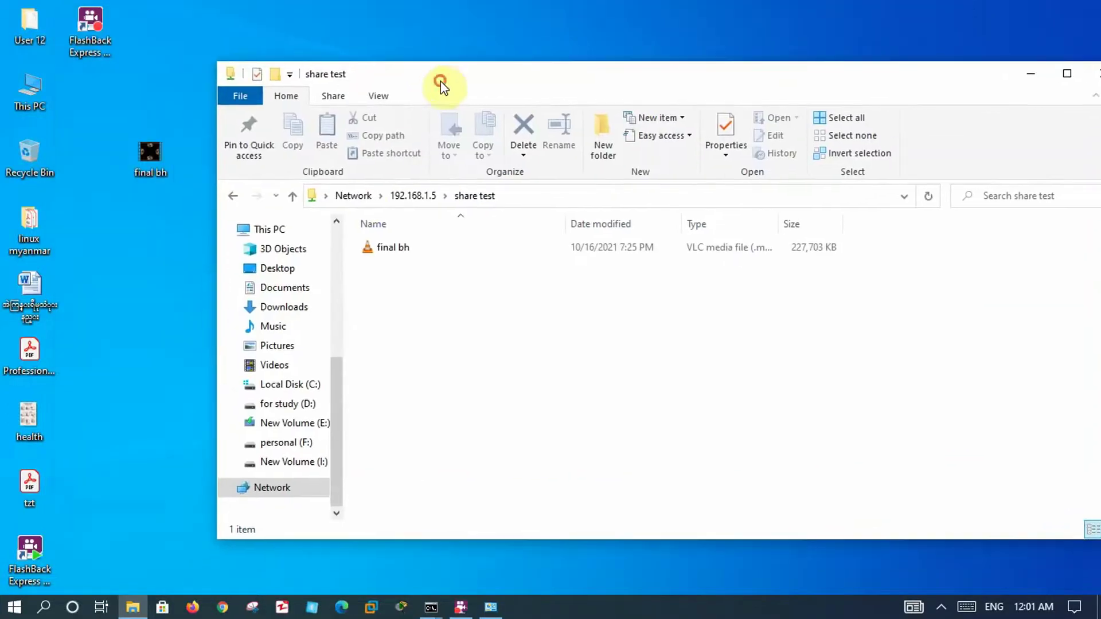
pyautogui.click(393, 251)
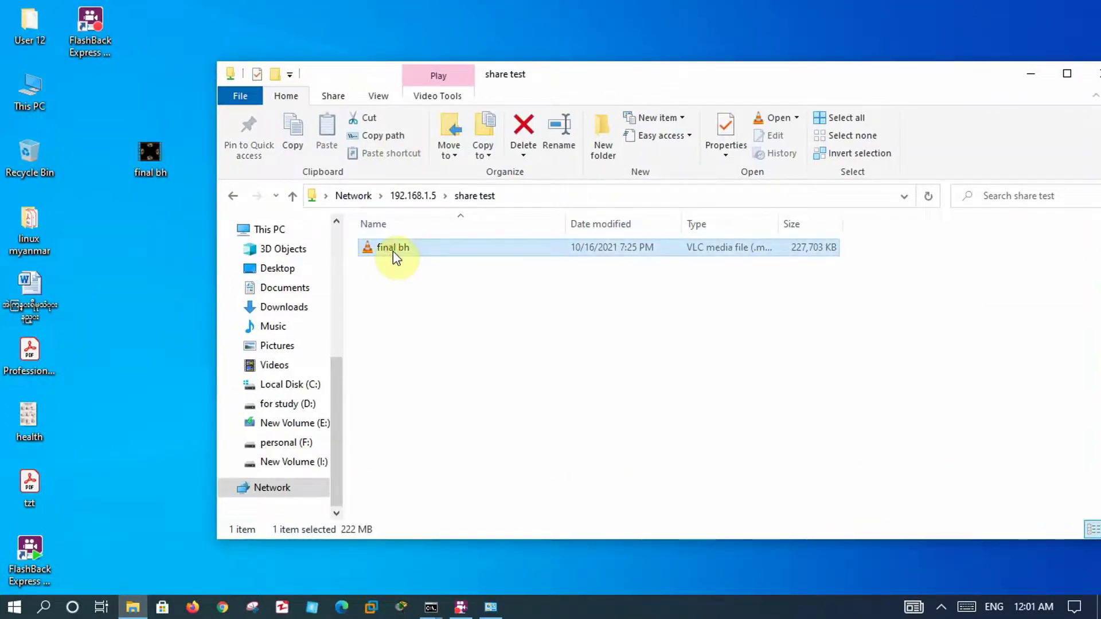
pyautogui.doubleClick(393, 251)
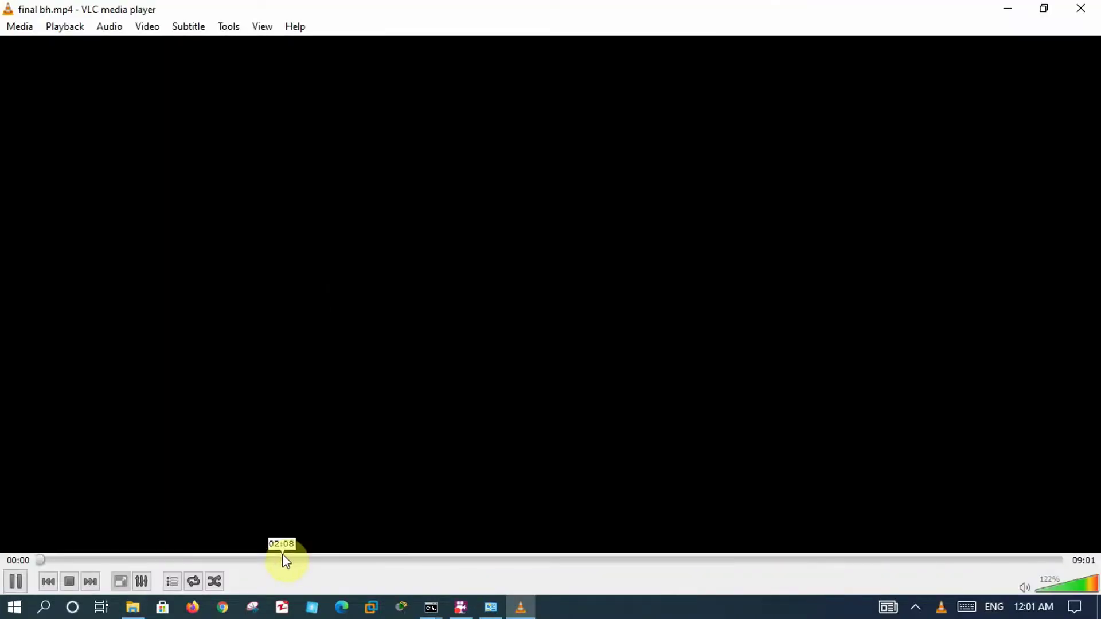
pyautogui.click(1080, 9)
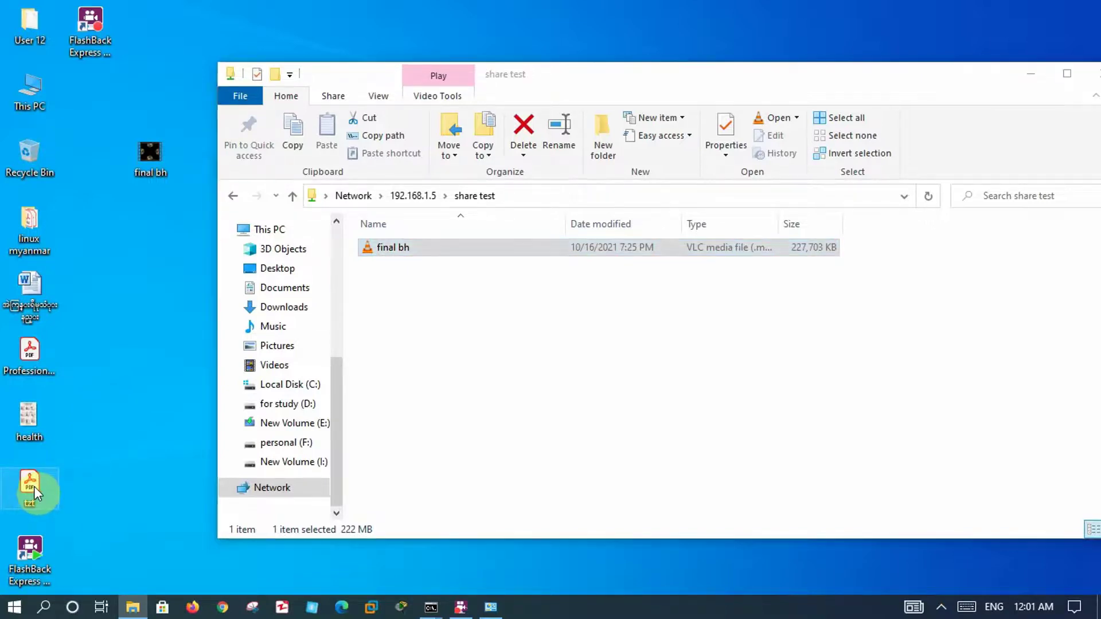
# Copy the tzt PDF from the desktop into the network share test folder, and check that folder on the first computer before closing it
pyautogui.moveTo(33, 488); pyautogui.dragTo(403, 325)
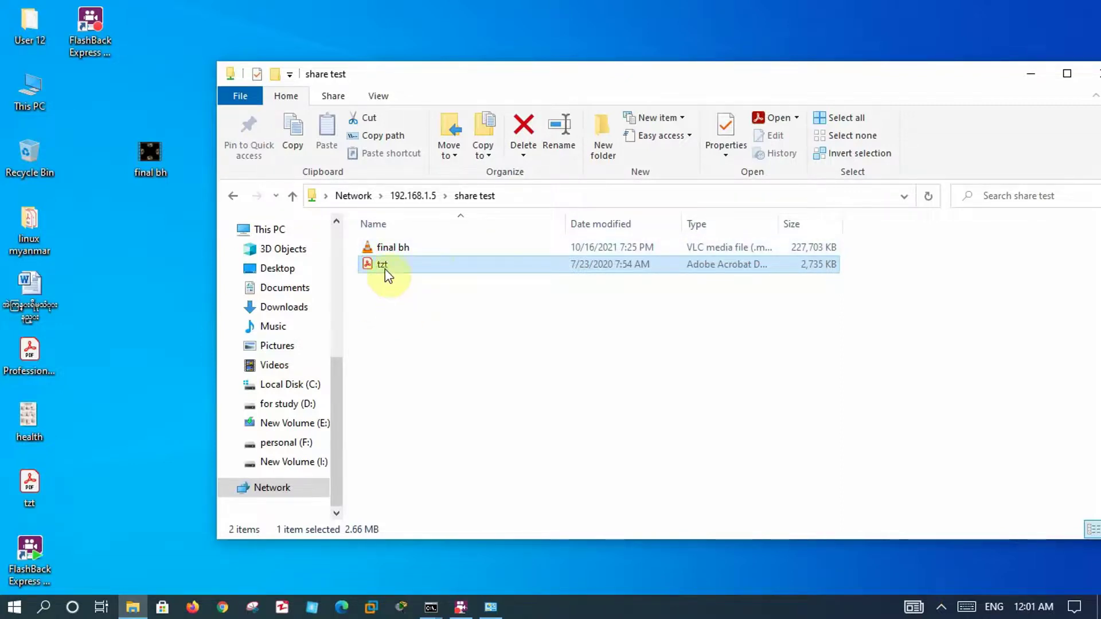
pyautogui.moveTo(405, 84); pyautogui.dragTo(280, 71)
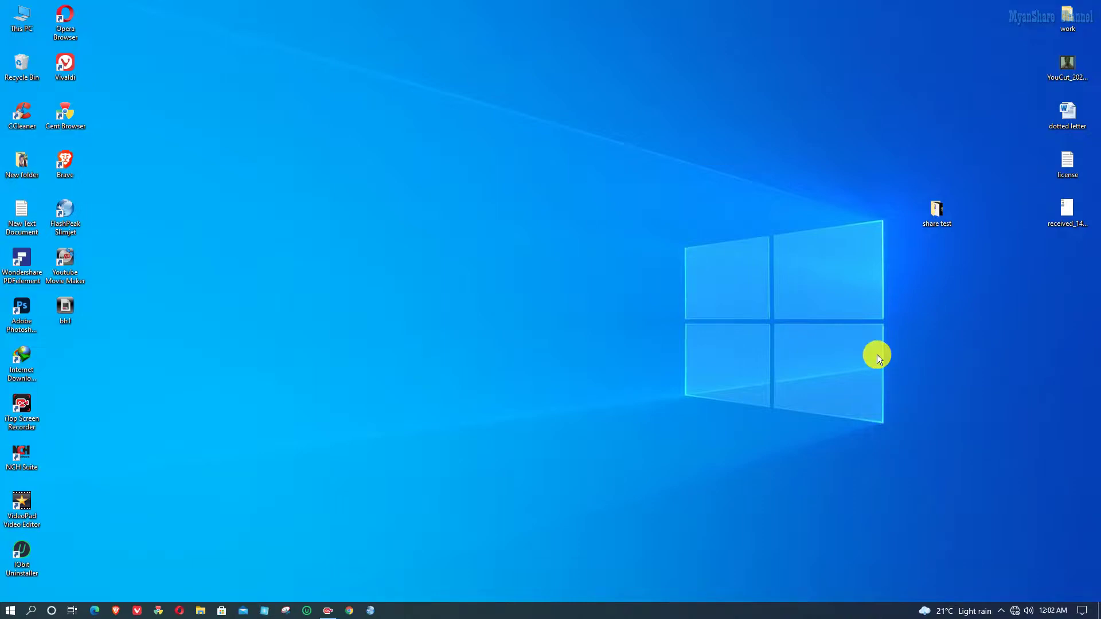
pyautogui.doubleClick(936, 219)
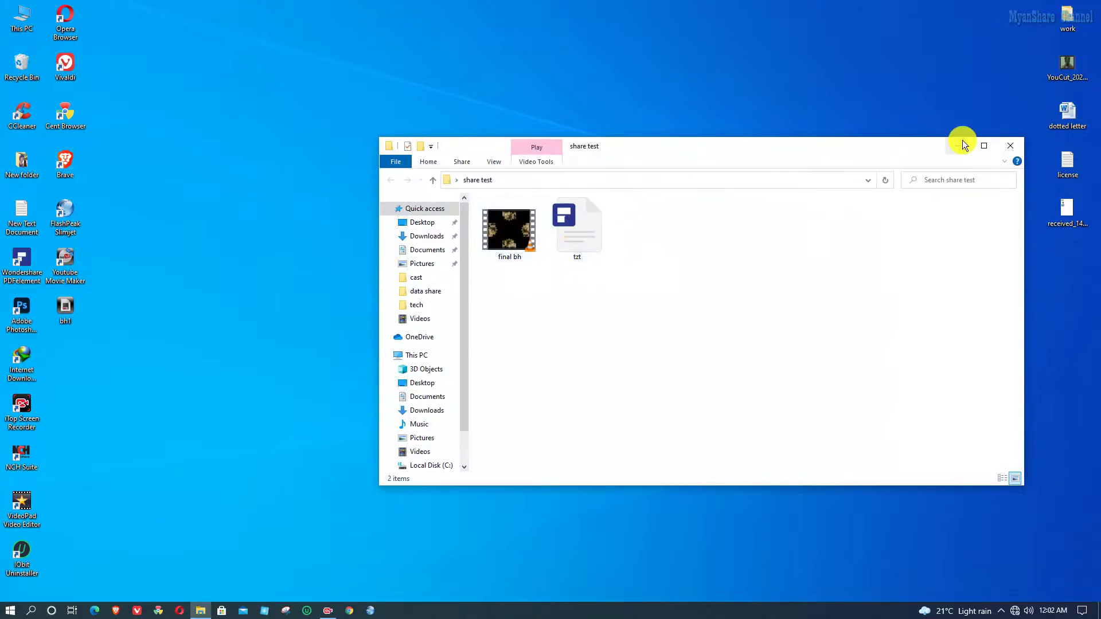
pyautogui.click(1006, 144)
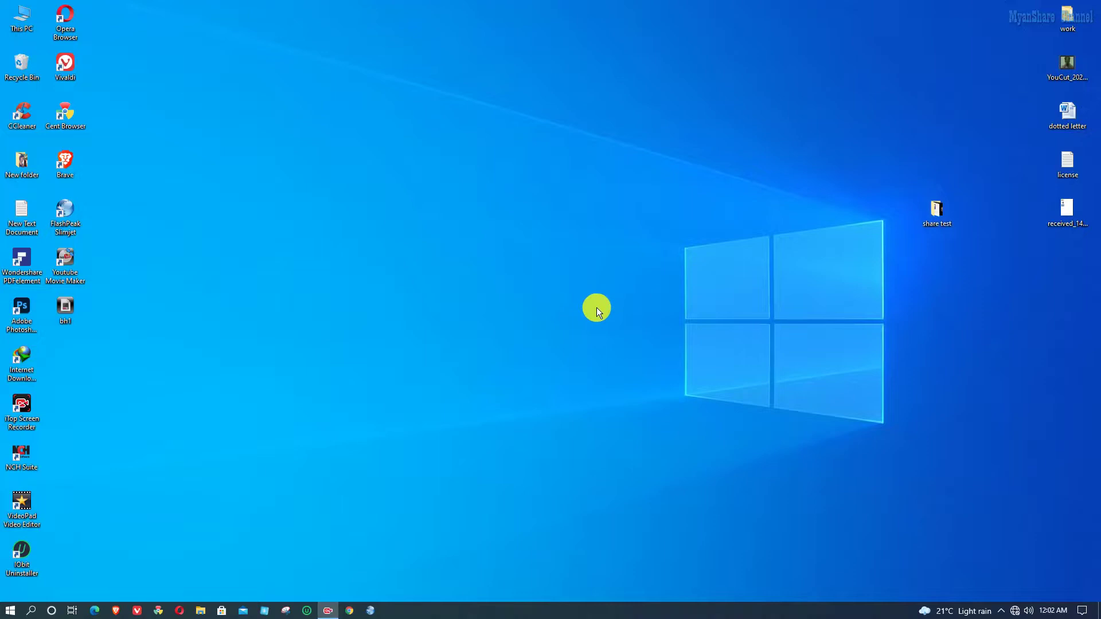